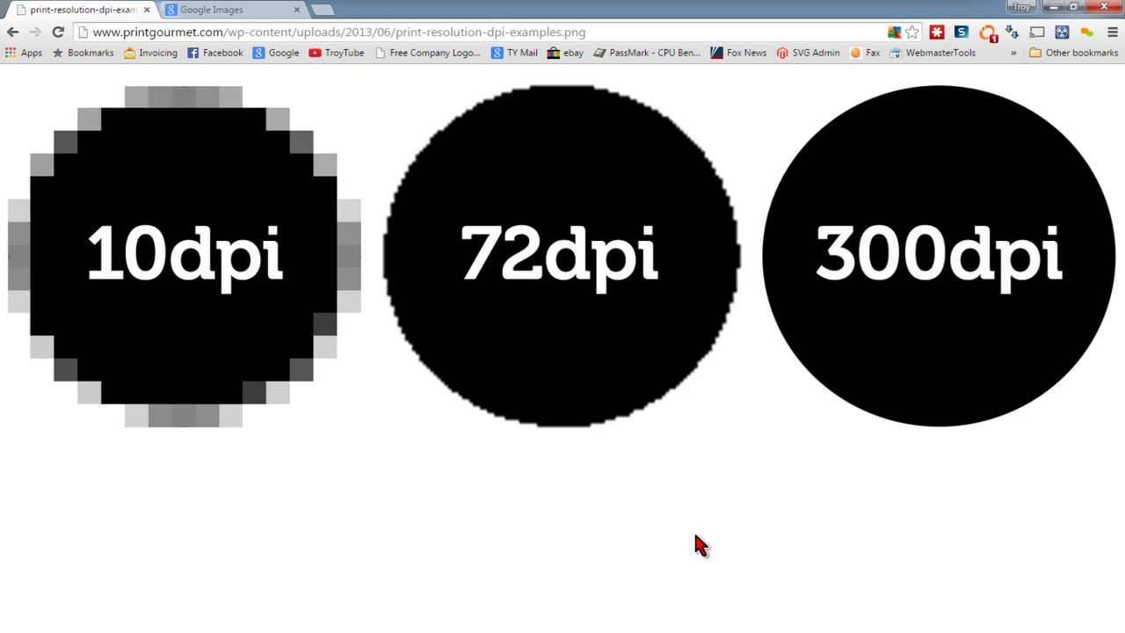
Search Google Images for 'hello kitty' using the autocomplete suggestion.
key(ctrl+Tab)
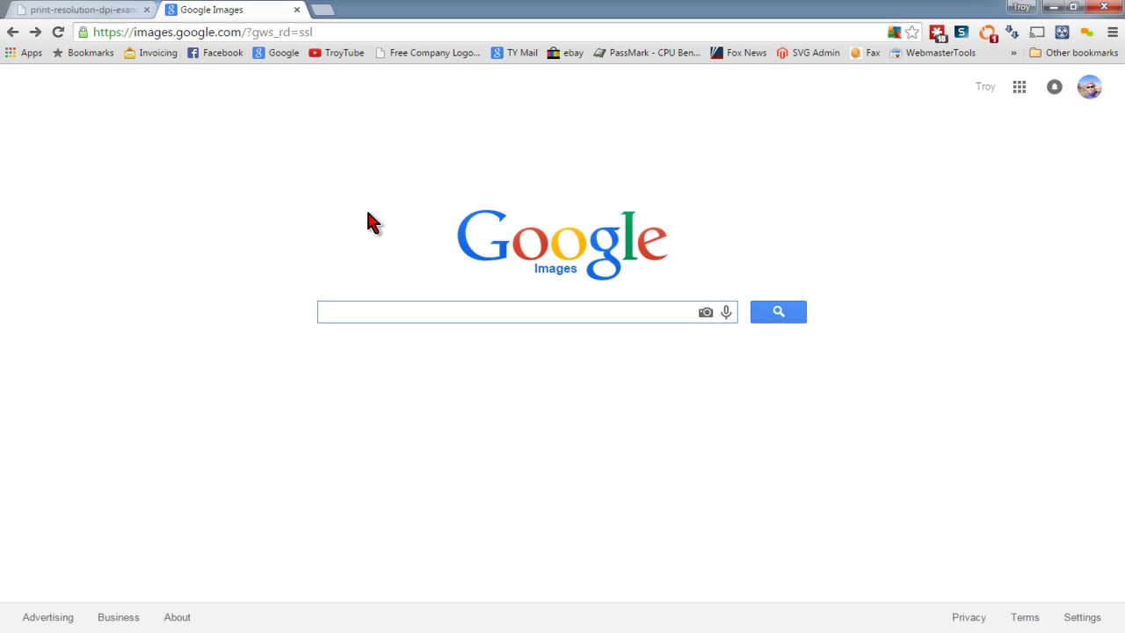
text(hello)
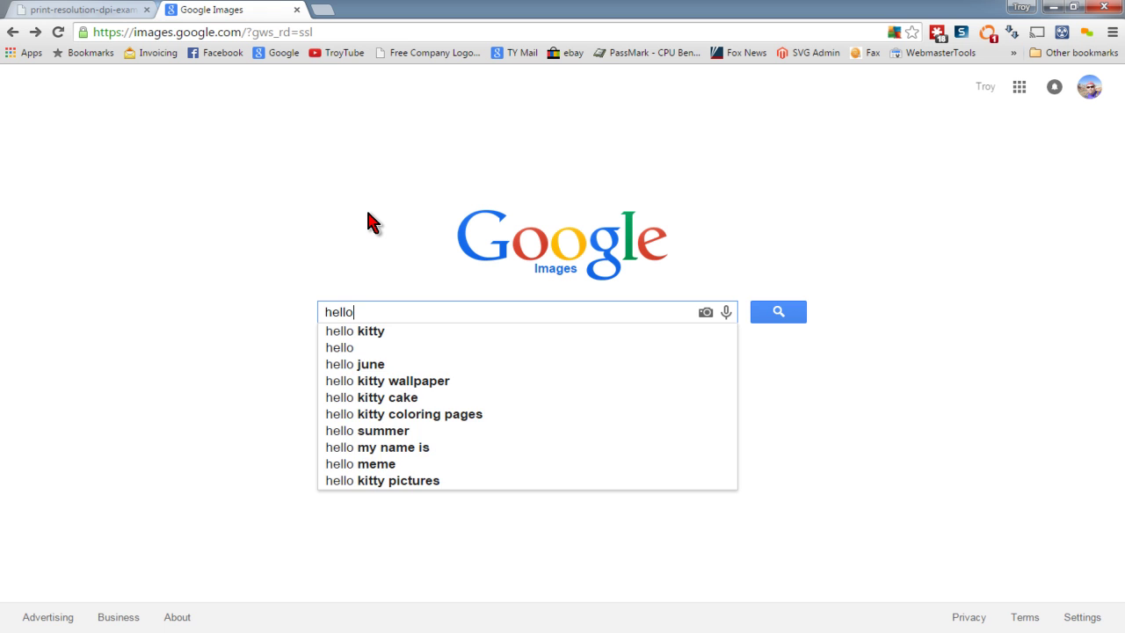
key(Down)
key(Return)
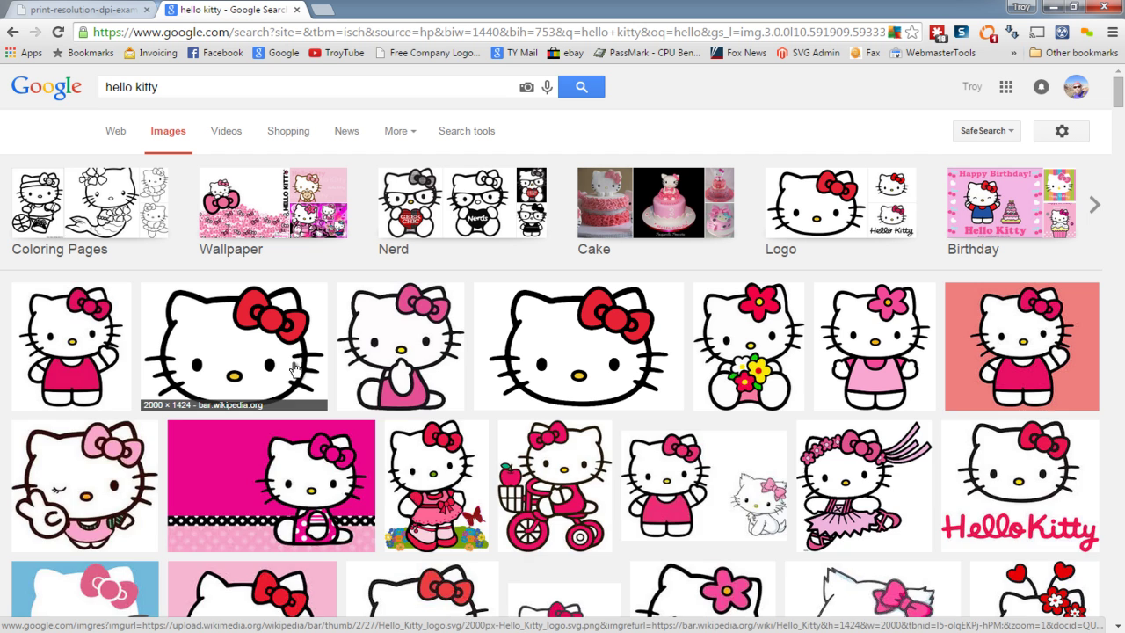
View the large Hello Kitty logo at full size, then return to the results.
click(387, 376)
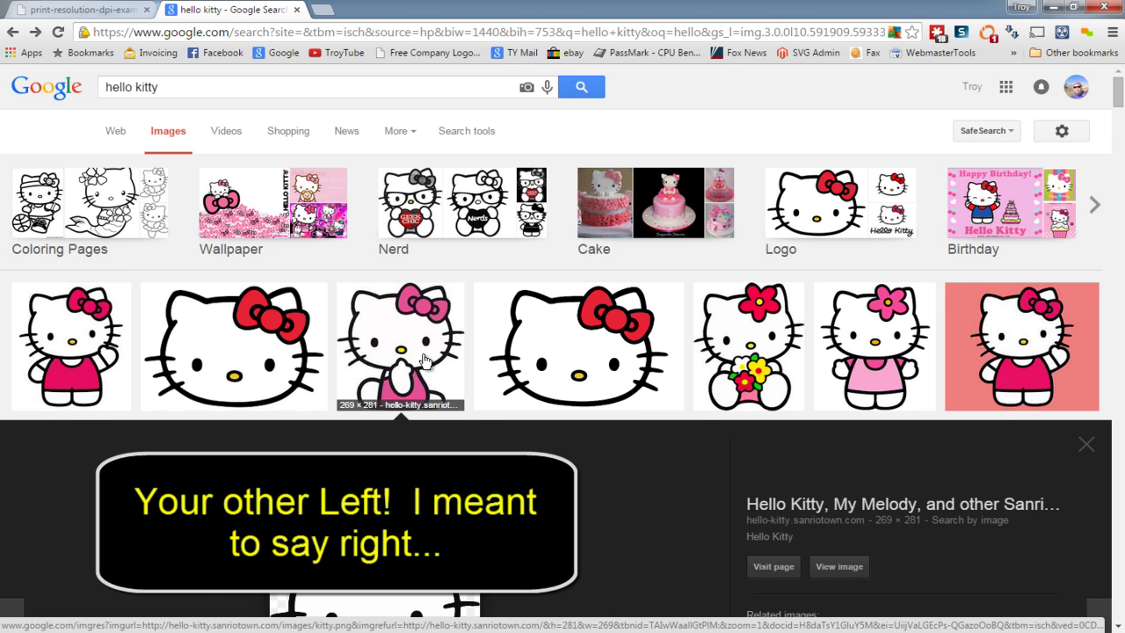
click(244, 345)
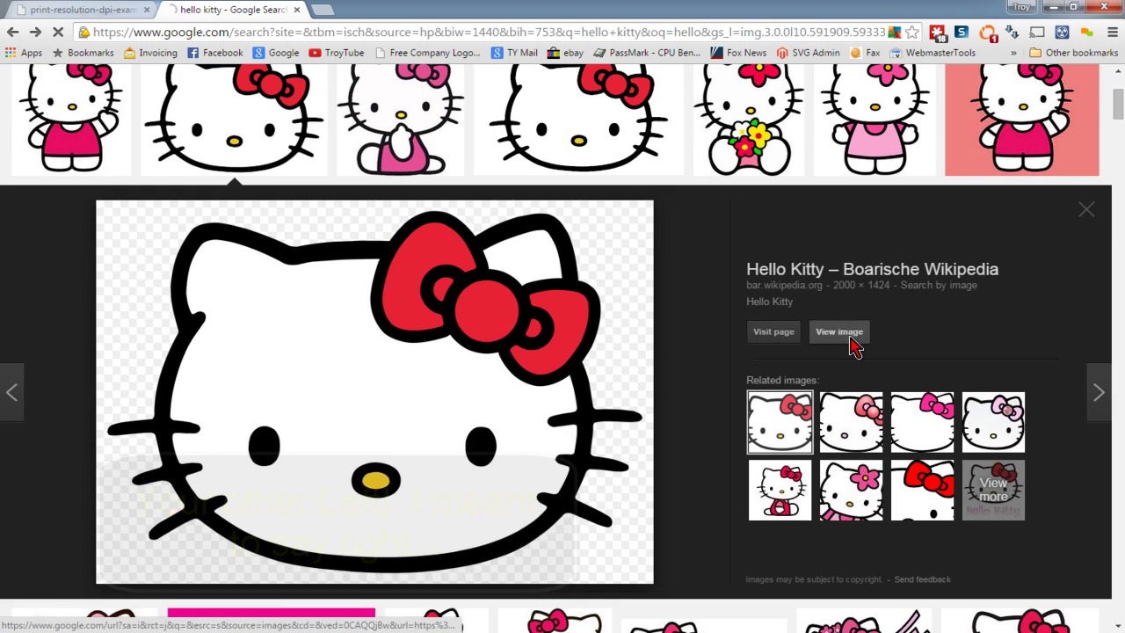
click(851, 333)
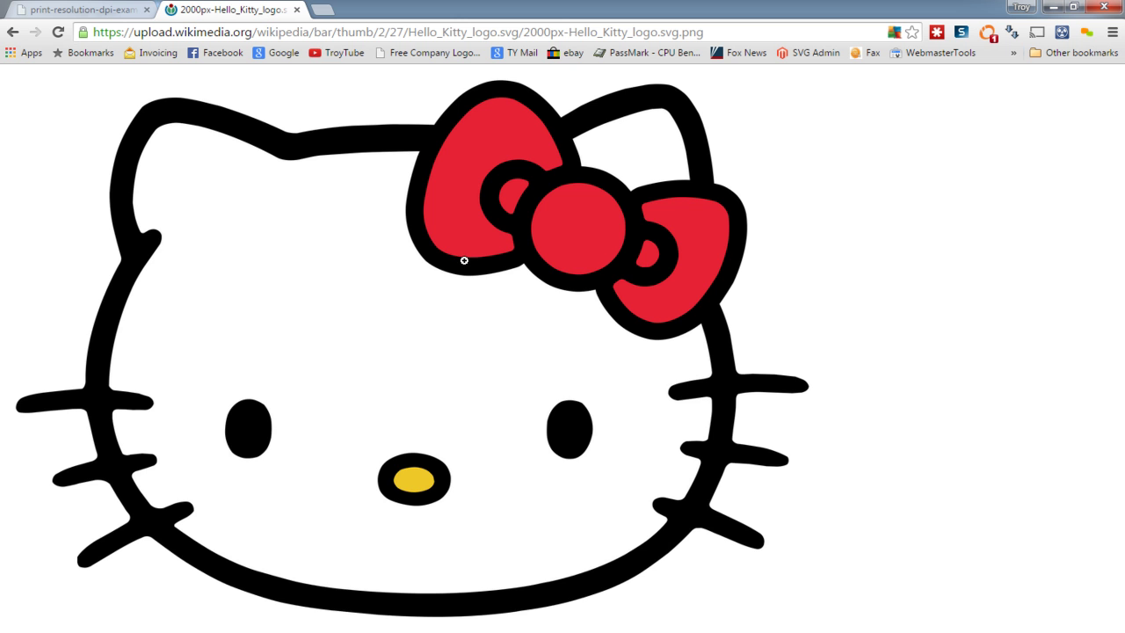
key(alt+Left)
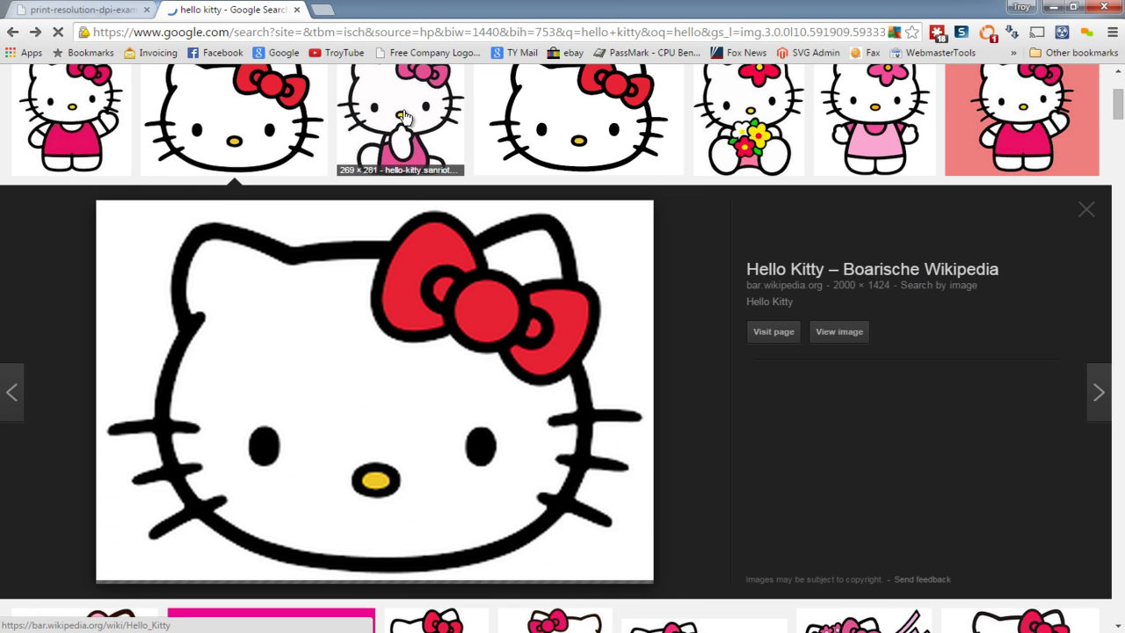
Open the small 269×281 kitty.png at full size, then minimize Chrome.
click(403, 117)
click(859, 334)
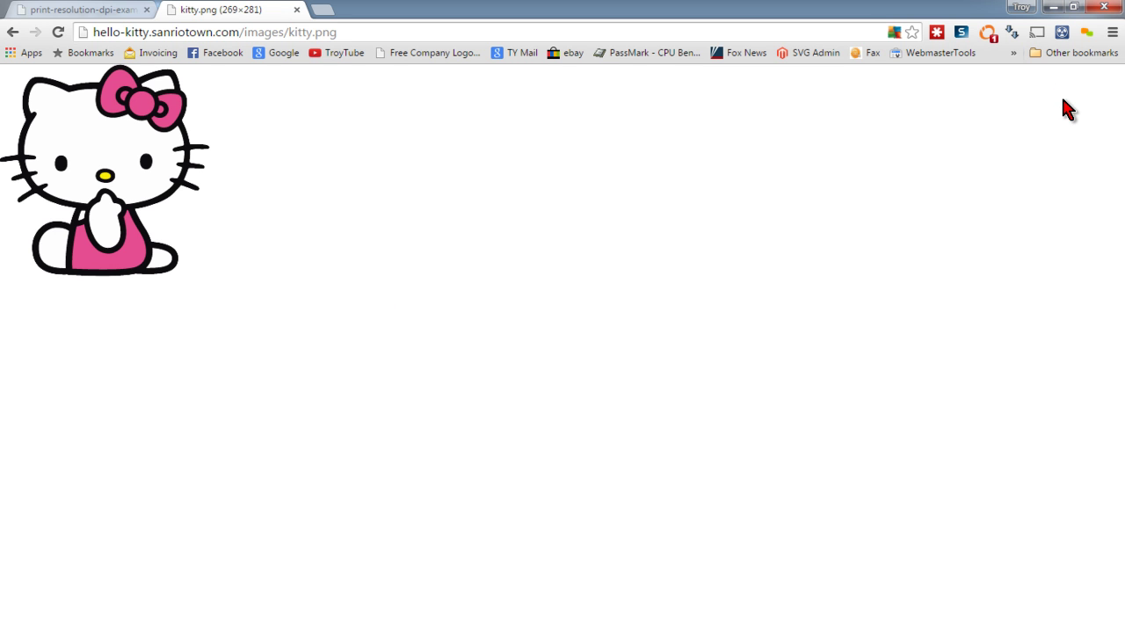
click(1052, 8)
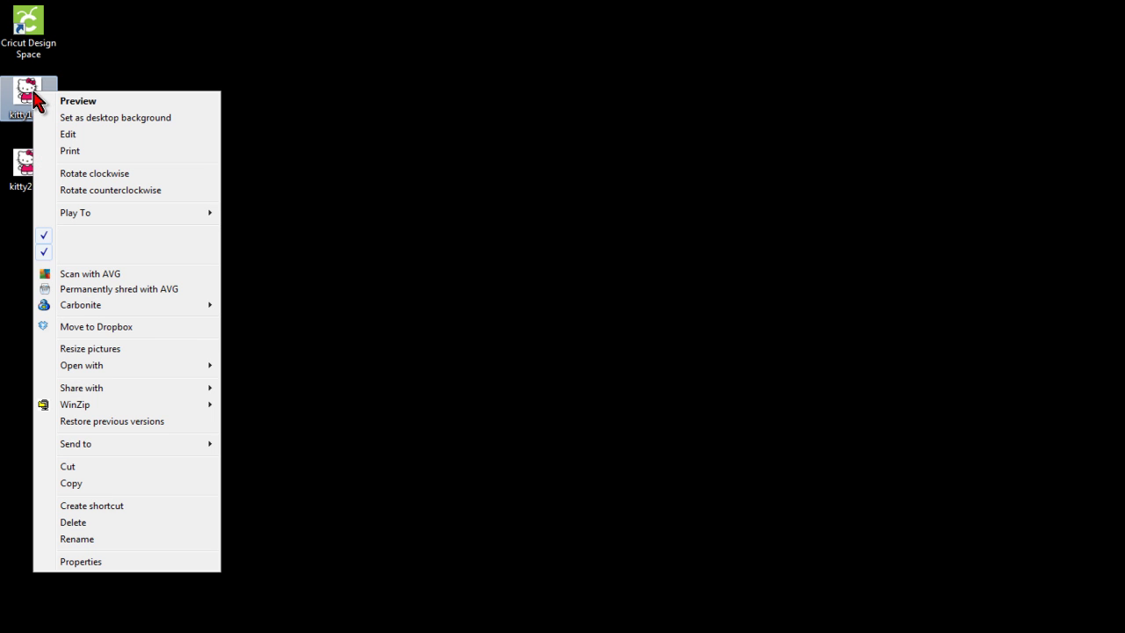
Place kitty1.jpg and kitty2.jpg Properties side by side, comparing 123 KB versus 28.6 KB.
click(111, 560)
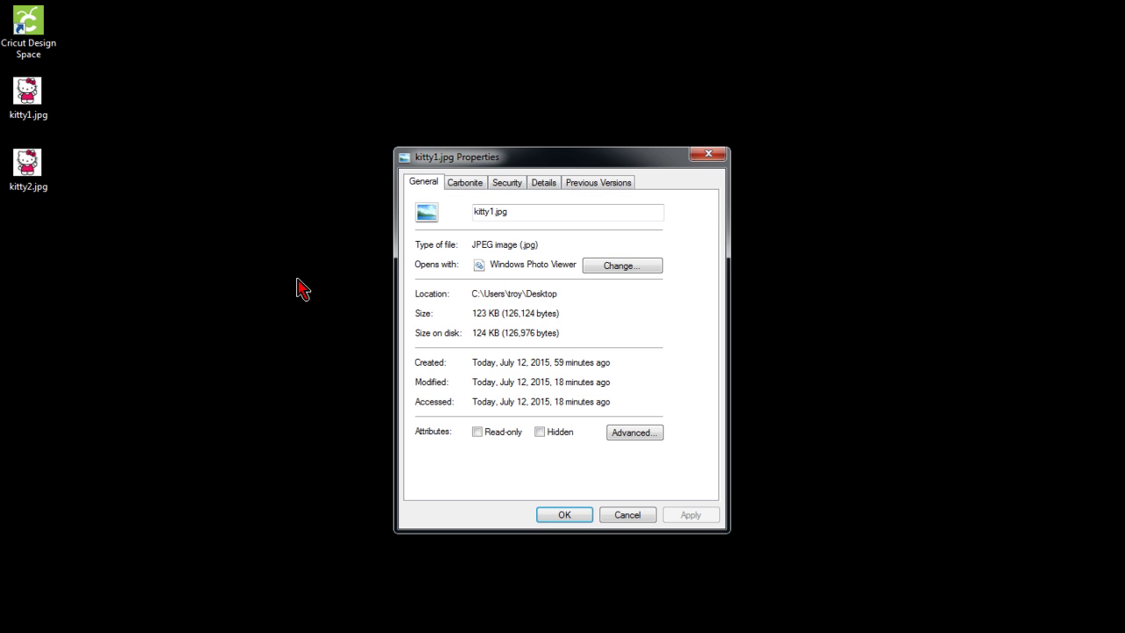
right_click(35, 181)
click(88, 621)
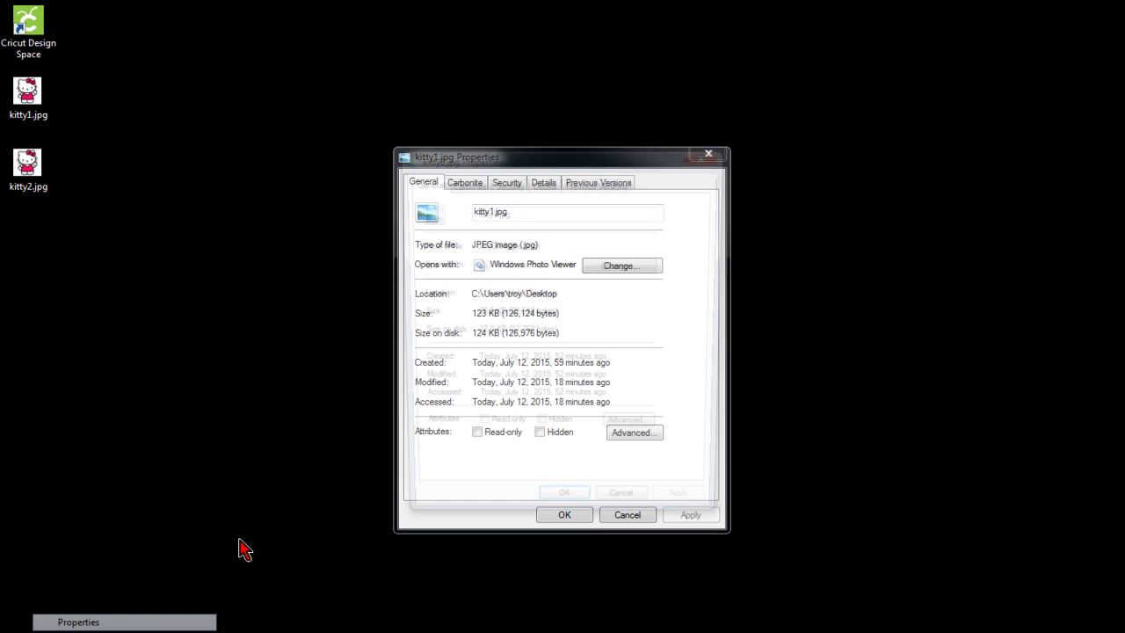
drag(607, 176, 952, 170)
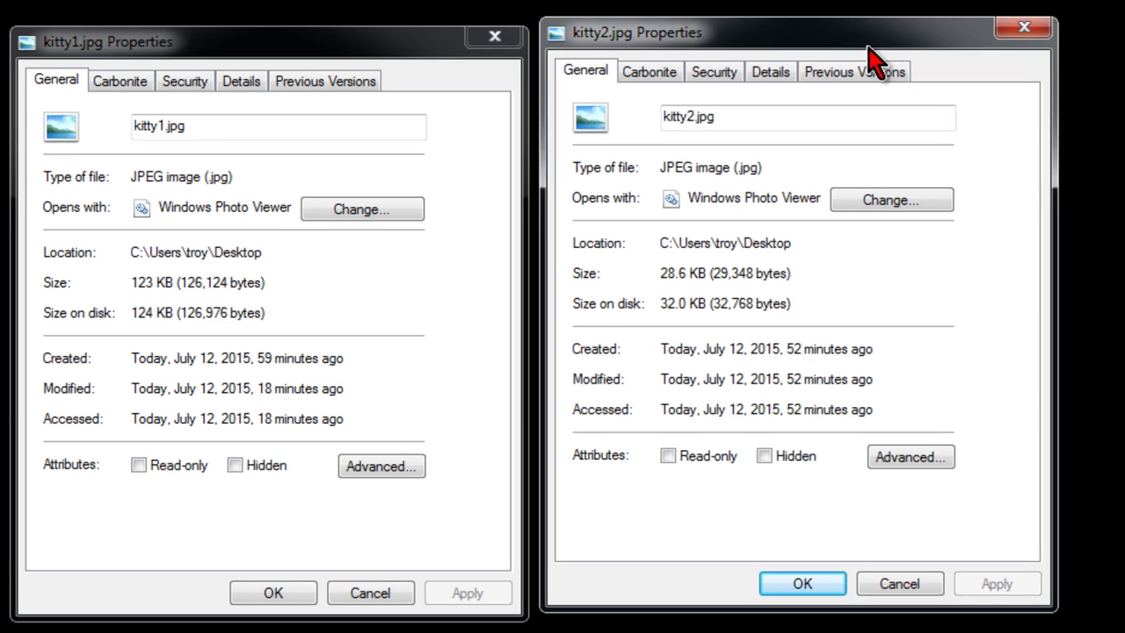
drag(868, 46, 864, 57)
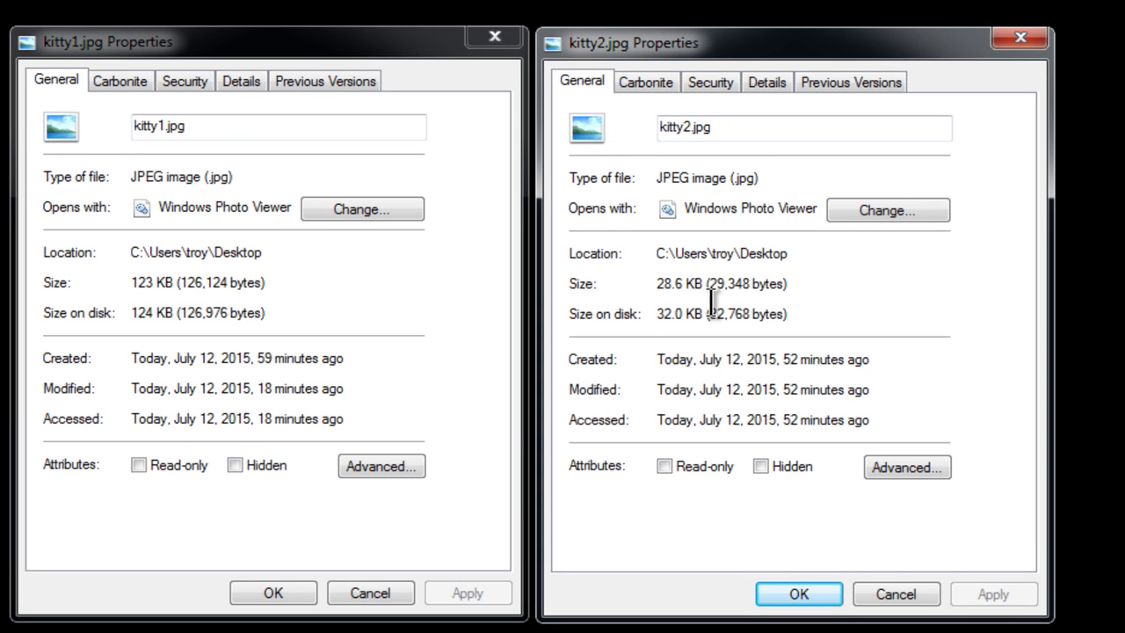
drag(679, 283, 659, 294)
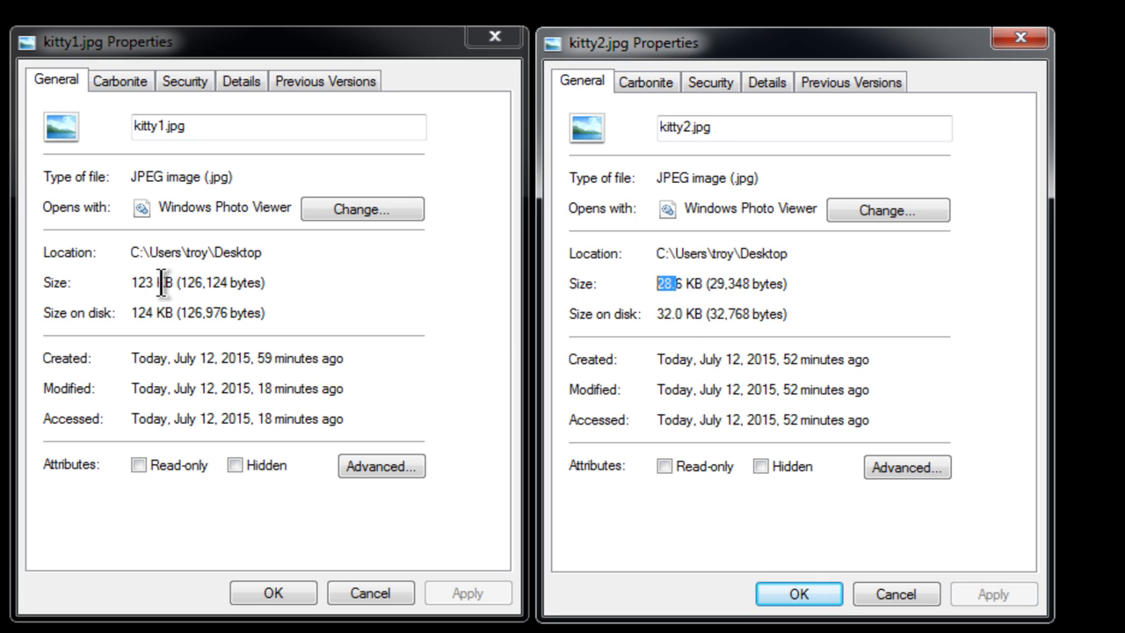
drag(154, 283, 130, 284)
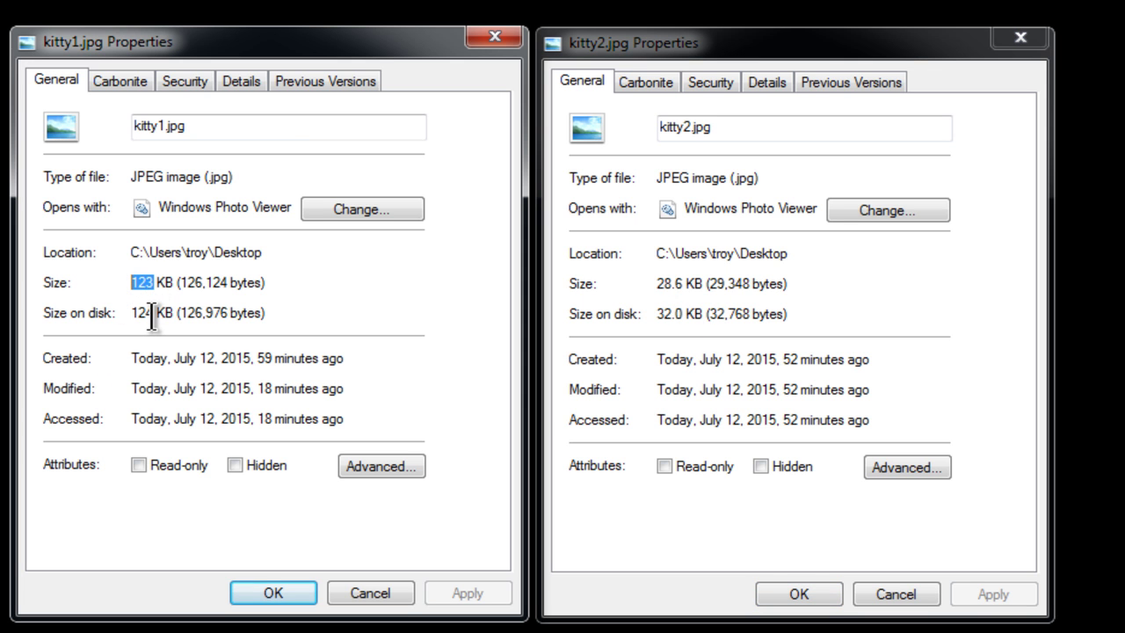
Show both Details tabs' Image sections: 1500 x 1500 versus 150 x 150 pixels.
click(242, 81)
click(766, 82)
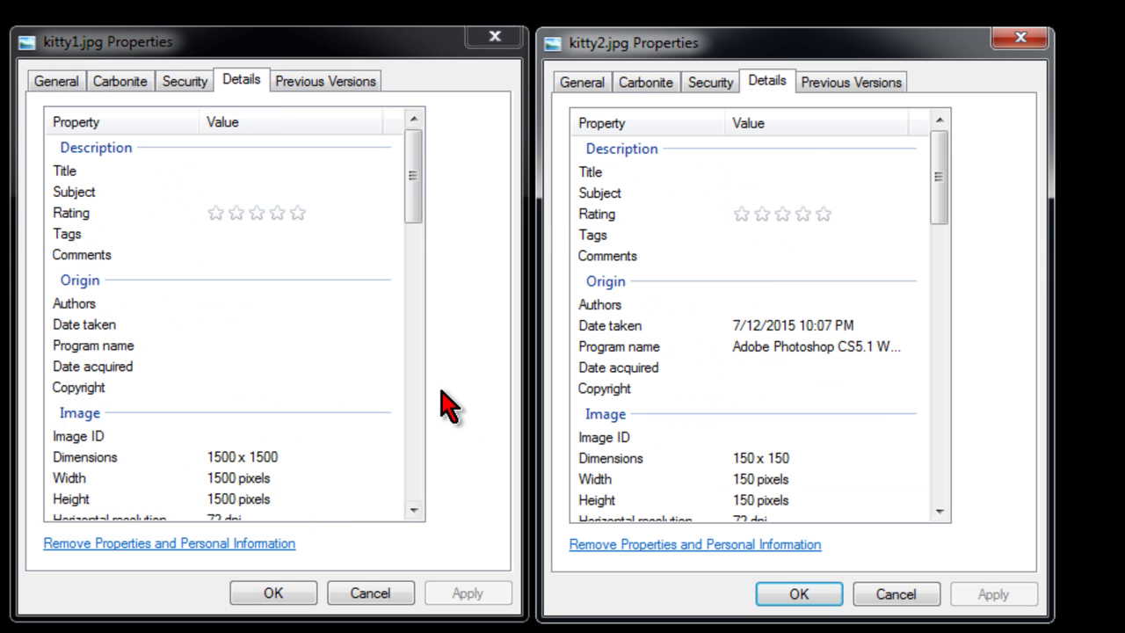
drag(422, 189, 422, 226)
drag(944, 206, 955, 238)
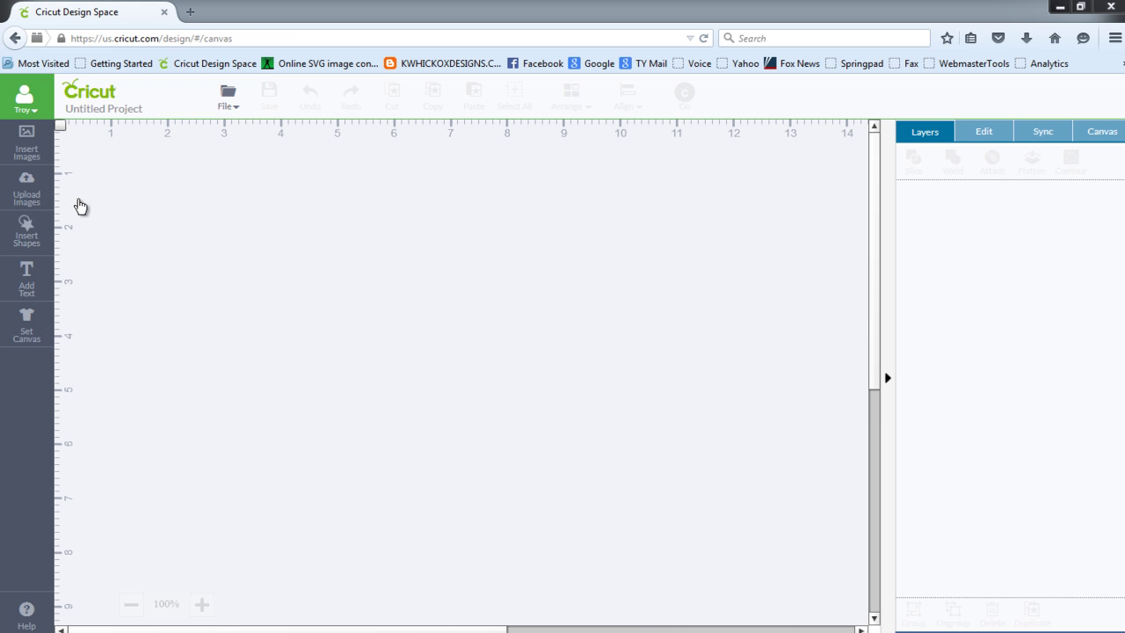
Upload kitty2.jpg, set its type to Complex image, and continue to Select & Erase.
double_click(26, 193)
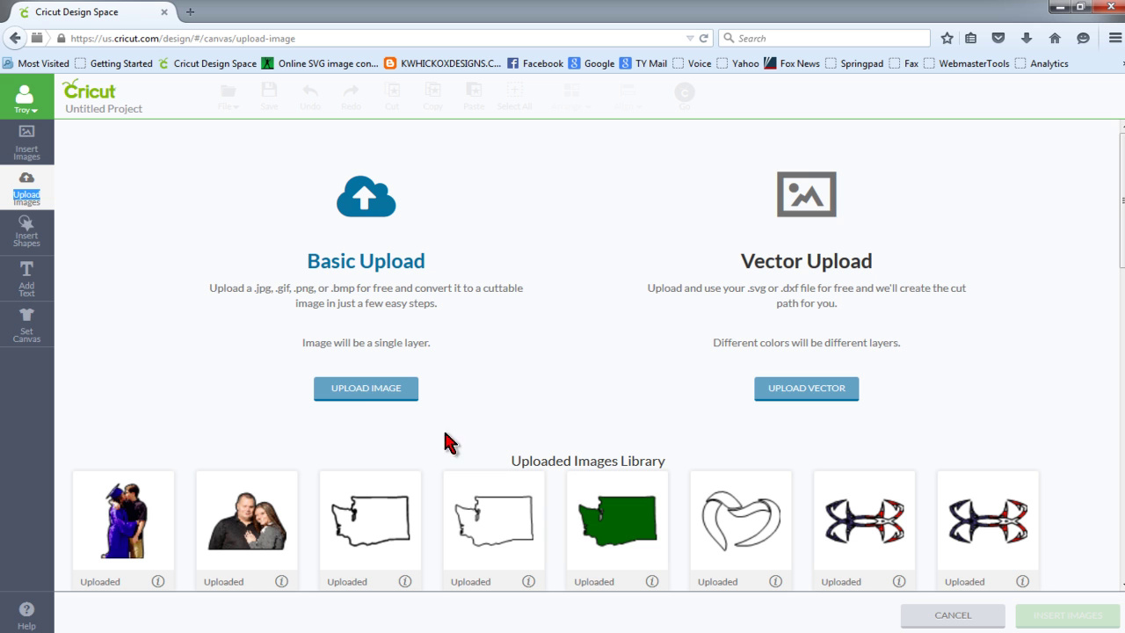
click(361, 389)
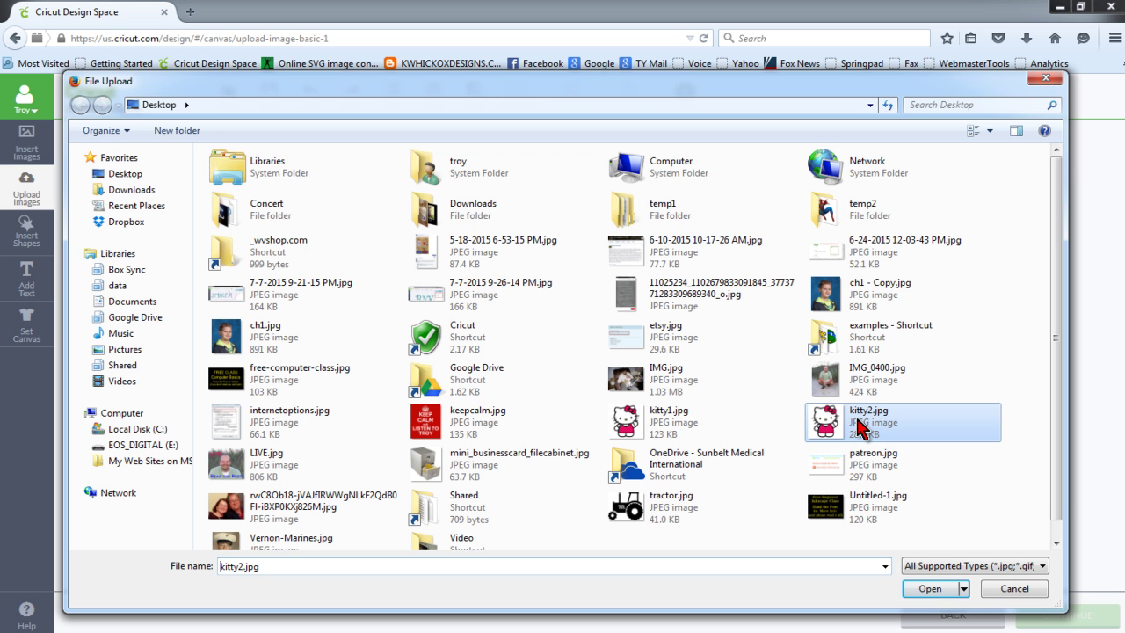
click(932, 589)
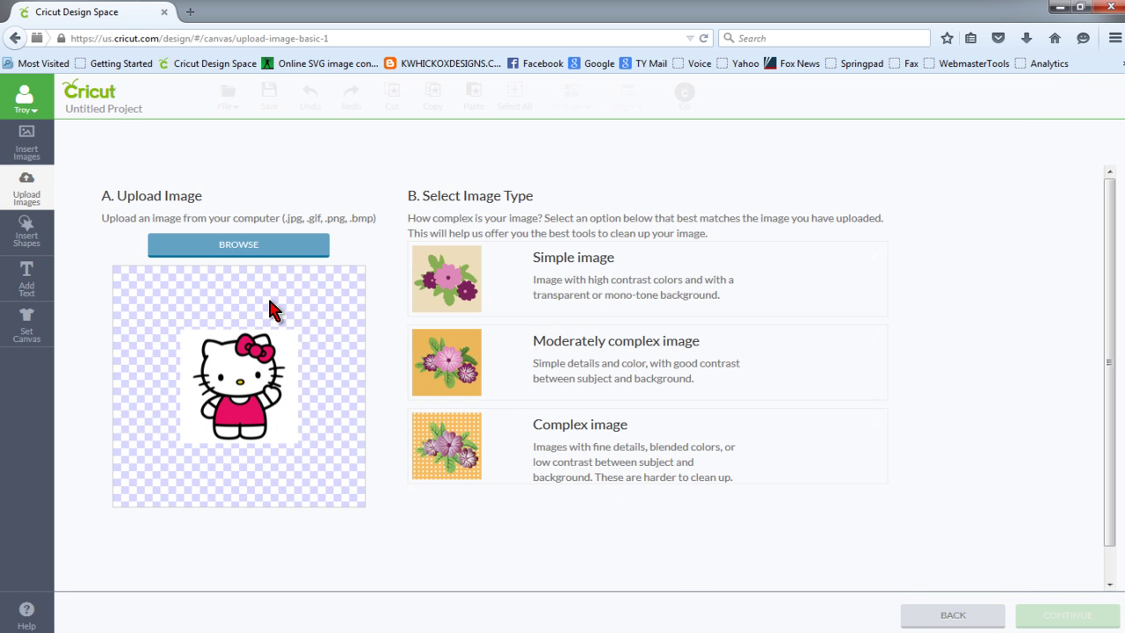
click(614, 458)
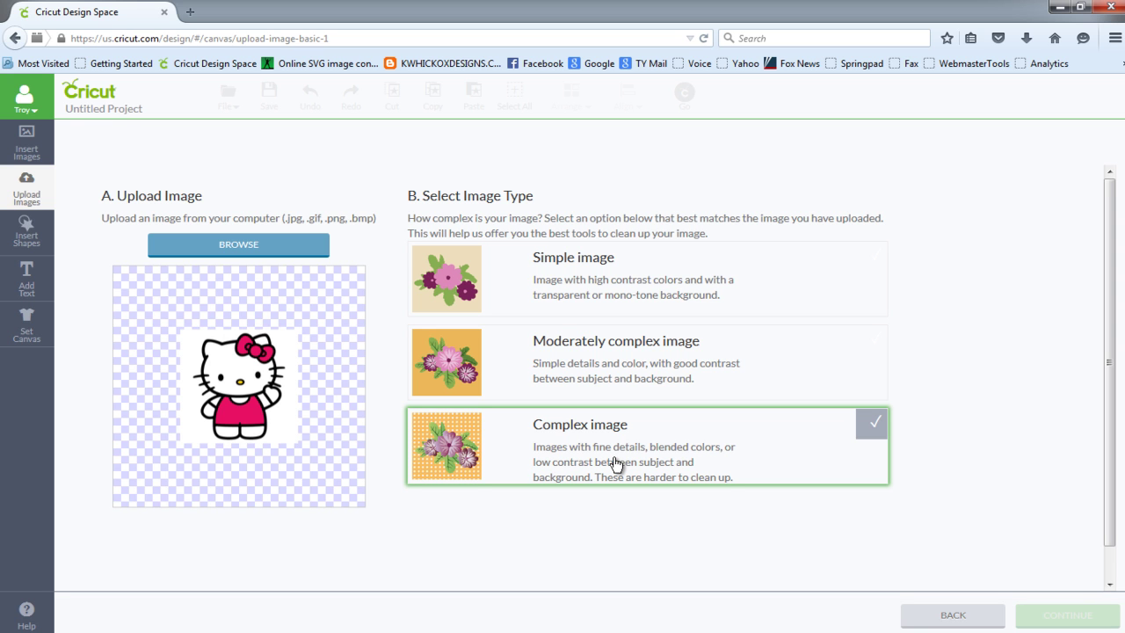
click(565, 285)
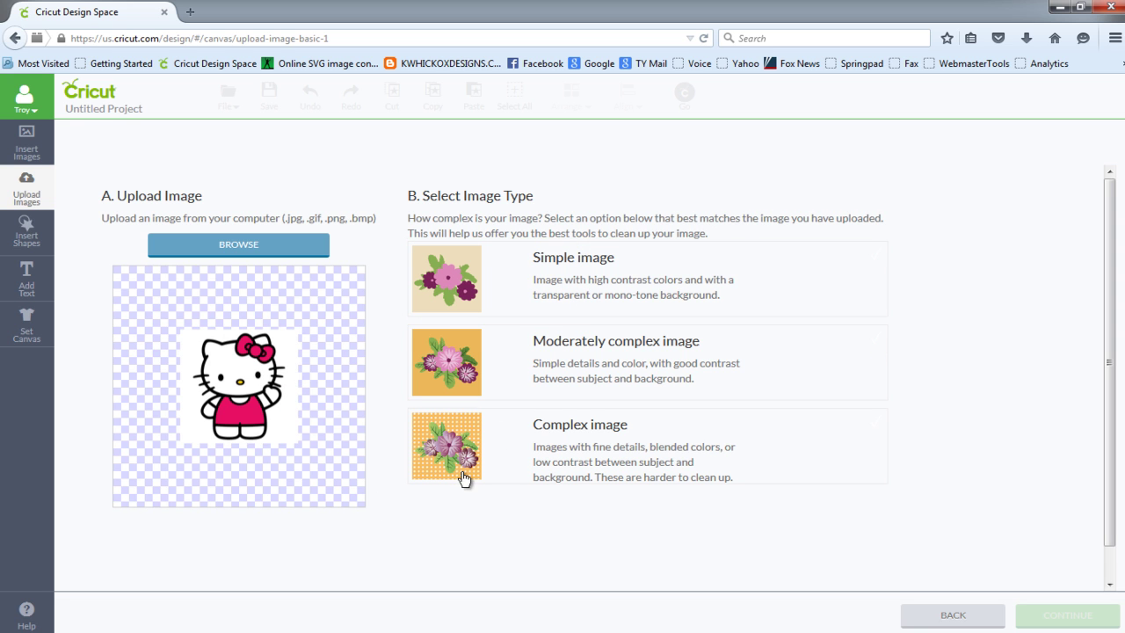
click(492, 462)
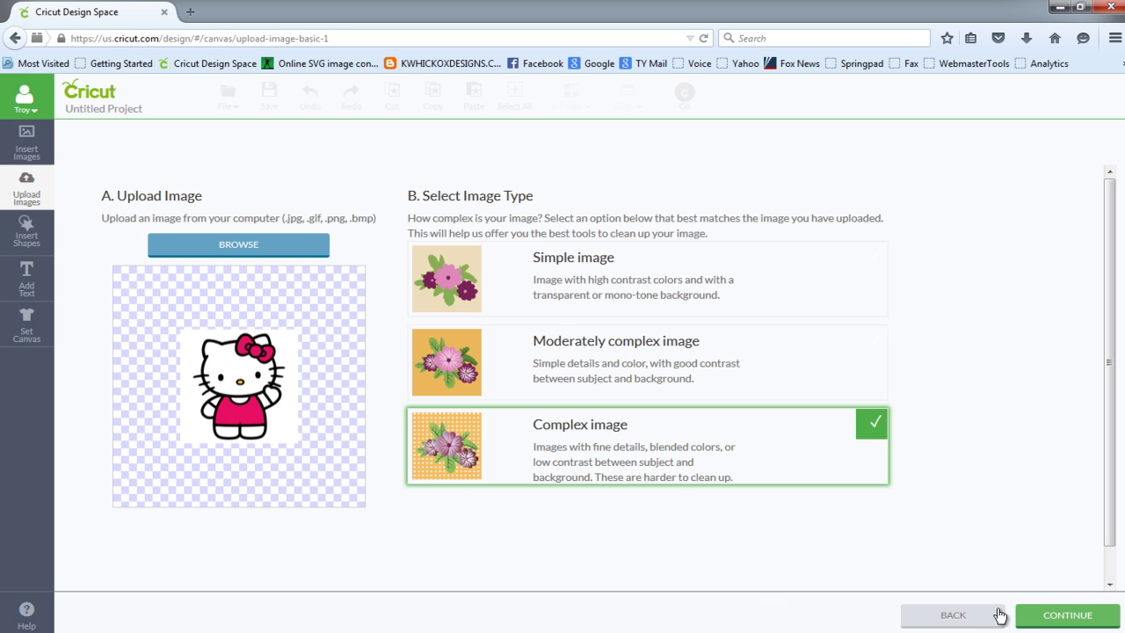
click(1058, 618)
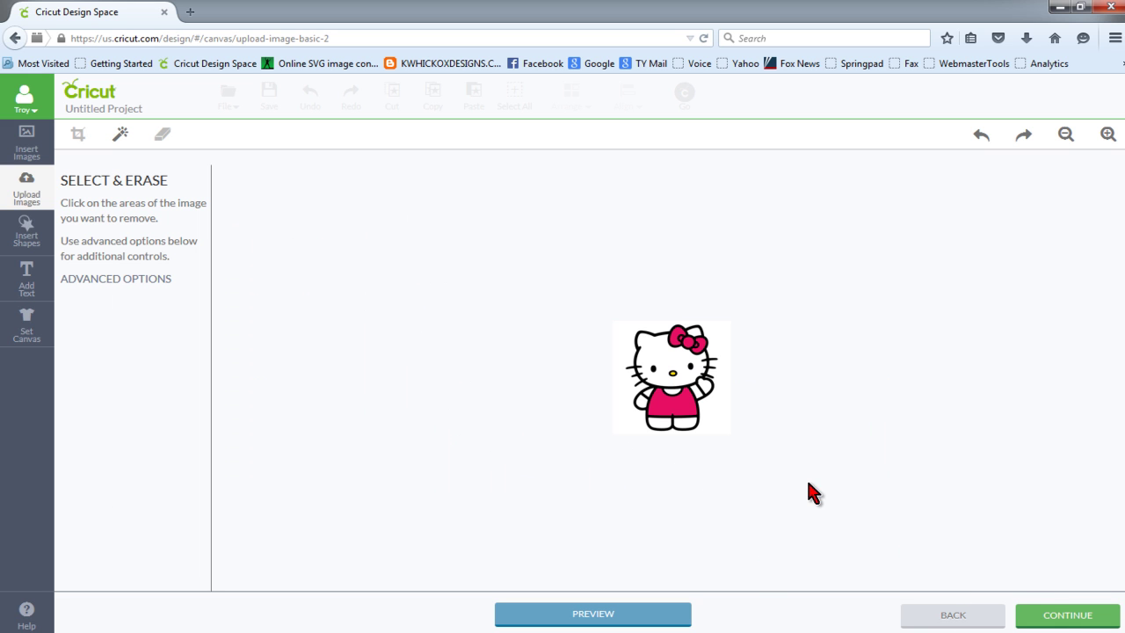
click(1107, 134)
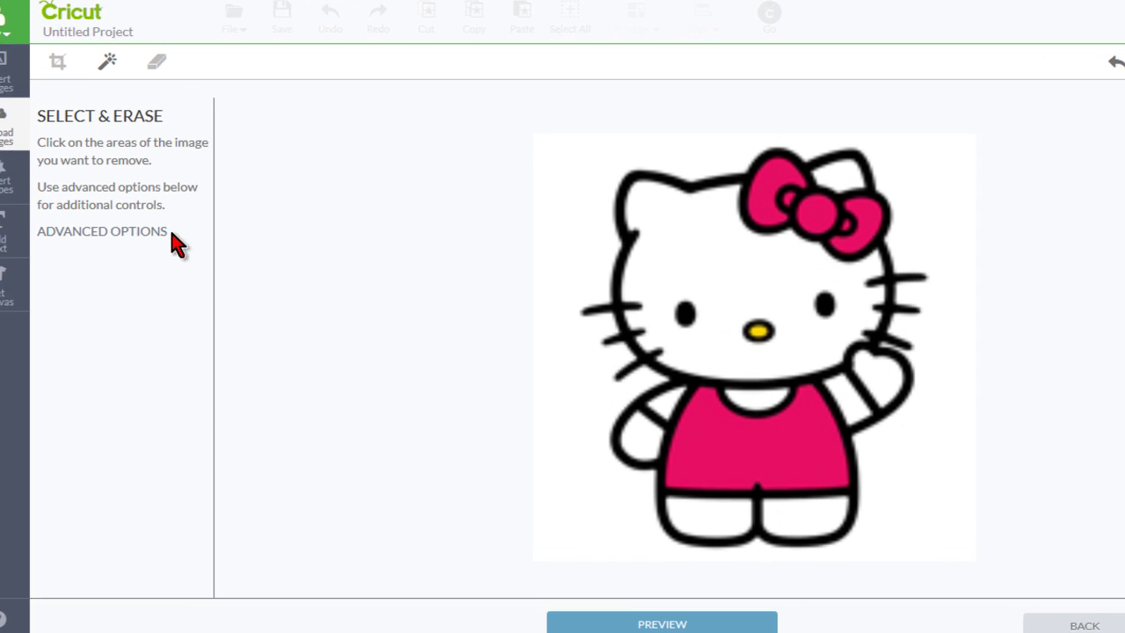
click(114, 204)
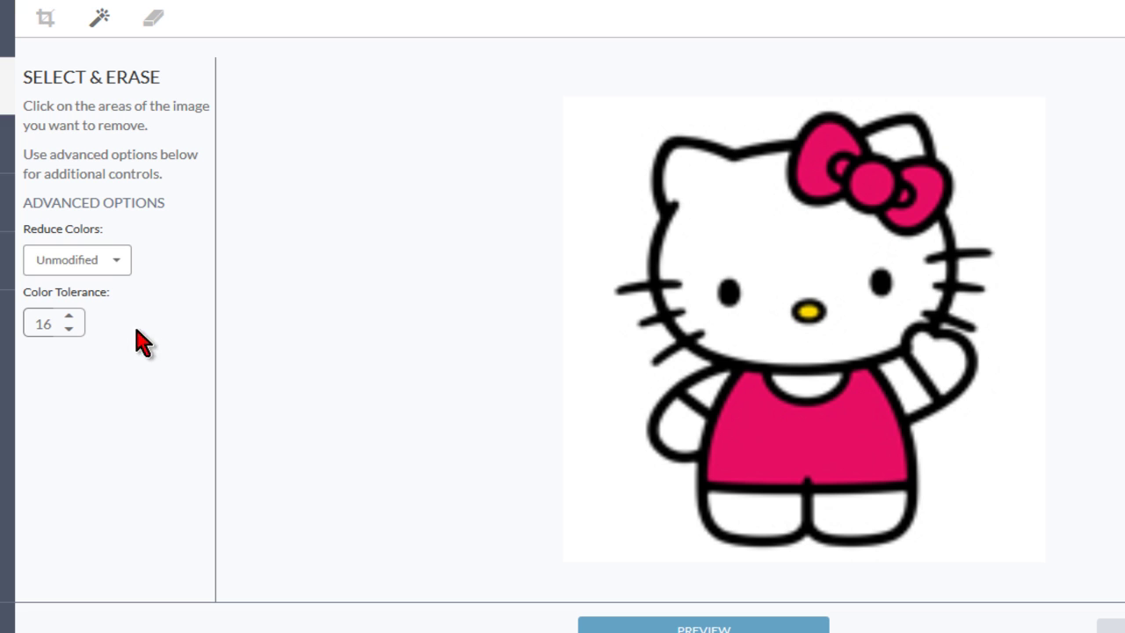
click(123, 264)
click(120, 265)
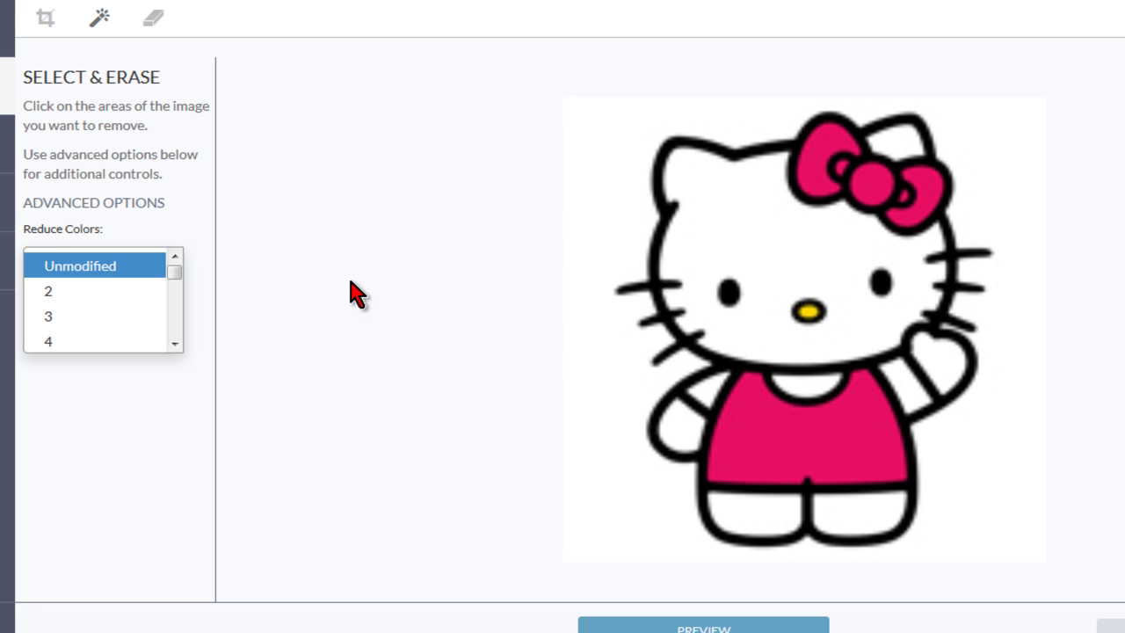
drag(175, 270, 176, 300)
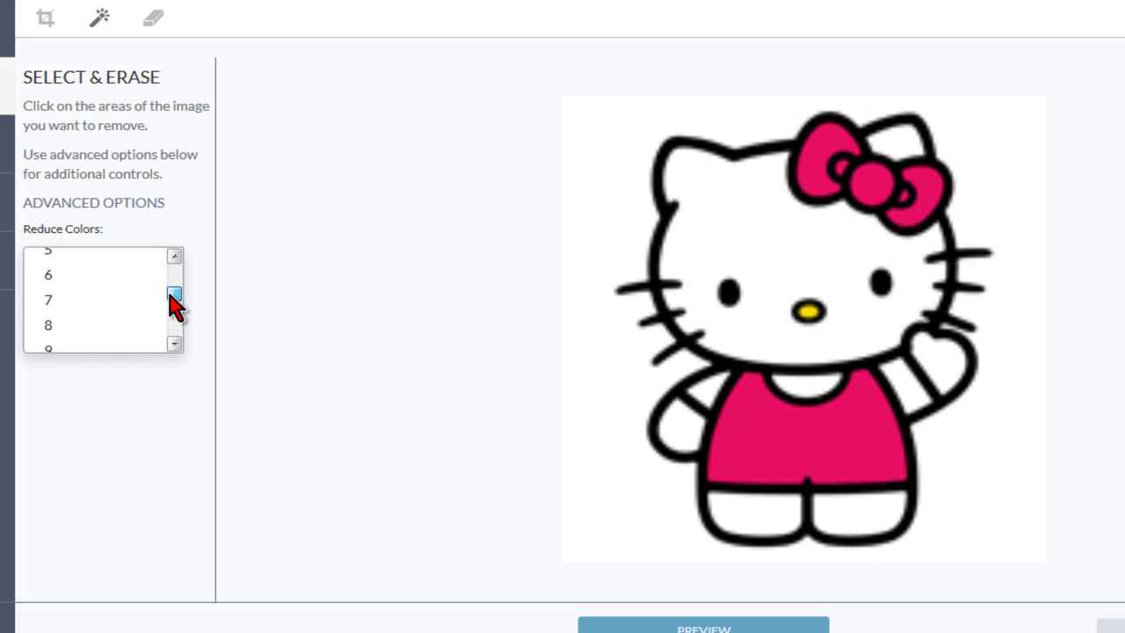
click(63, 302)
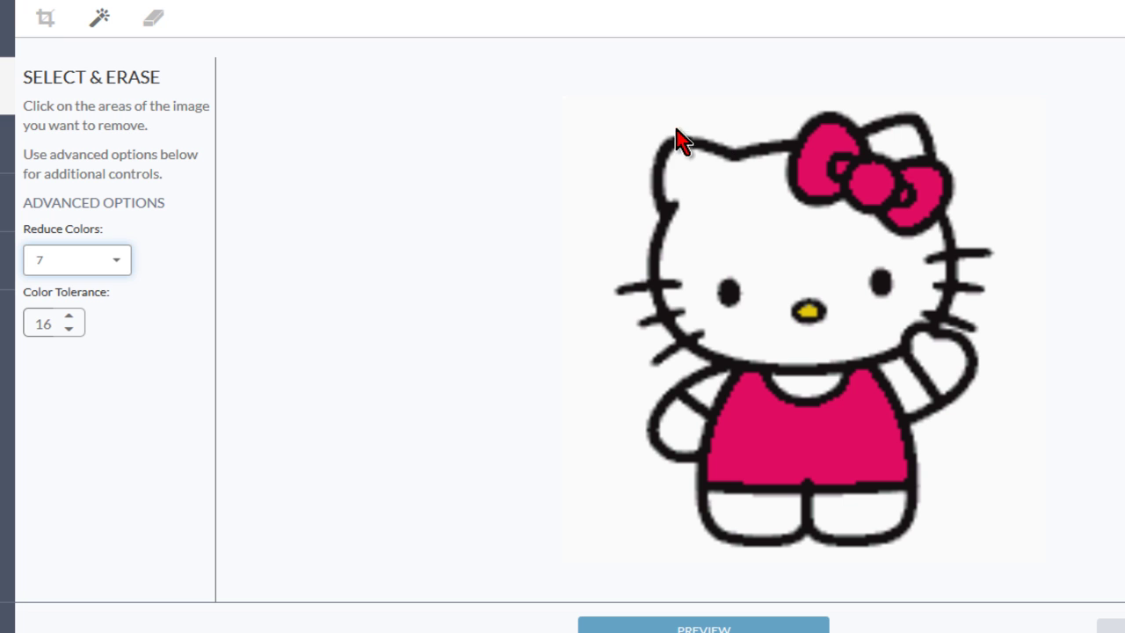
click(128, 264)
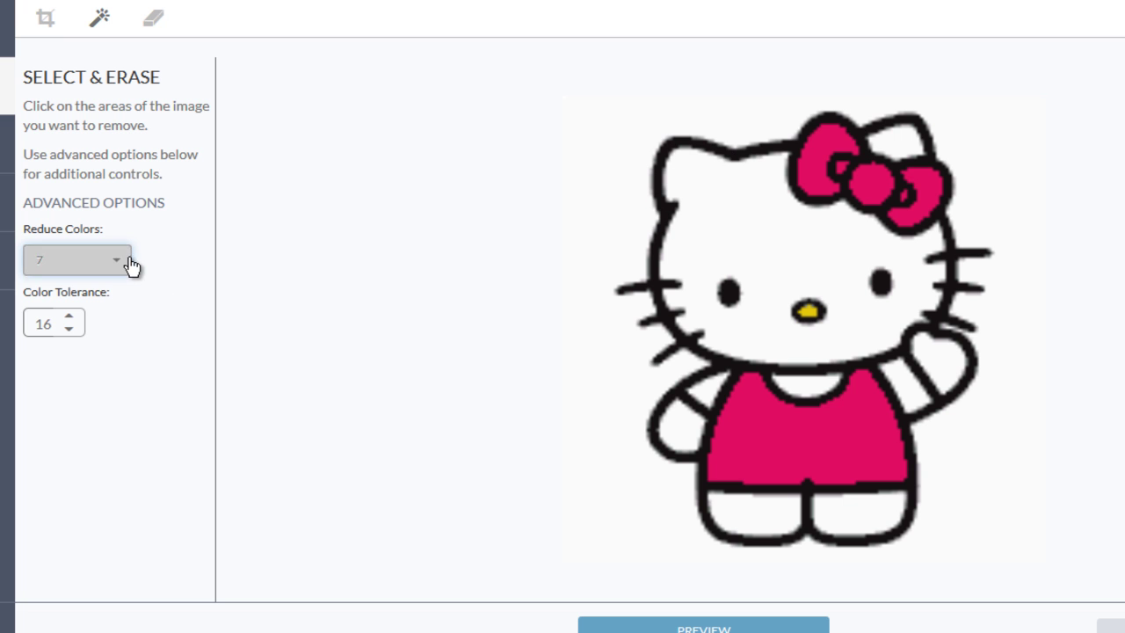
scroll(175, 307, up, 3)
click(115, 266)
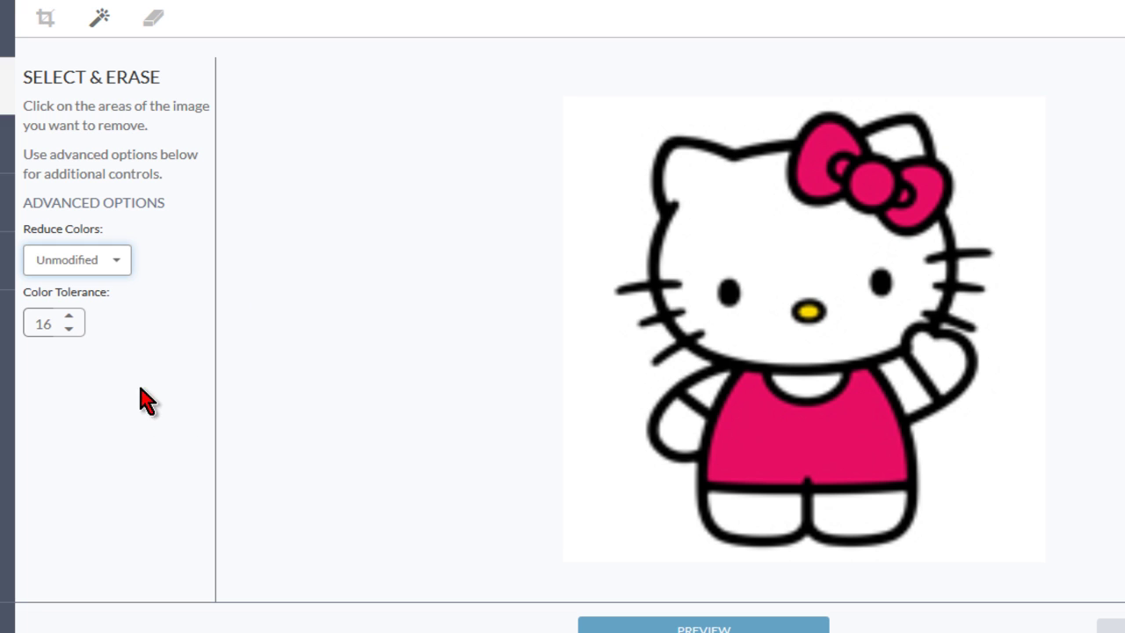
Set Color Tolerance to 30 and erase Hello Kitty's white background with Select & Erase.
double_click(42, 324)
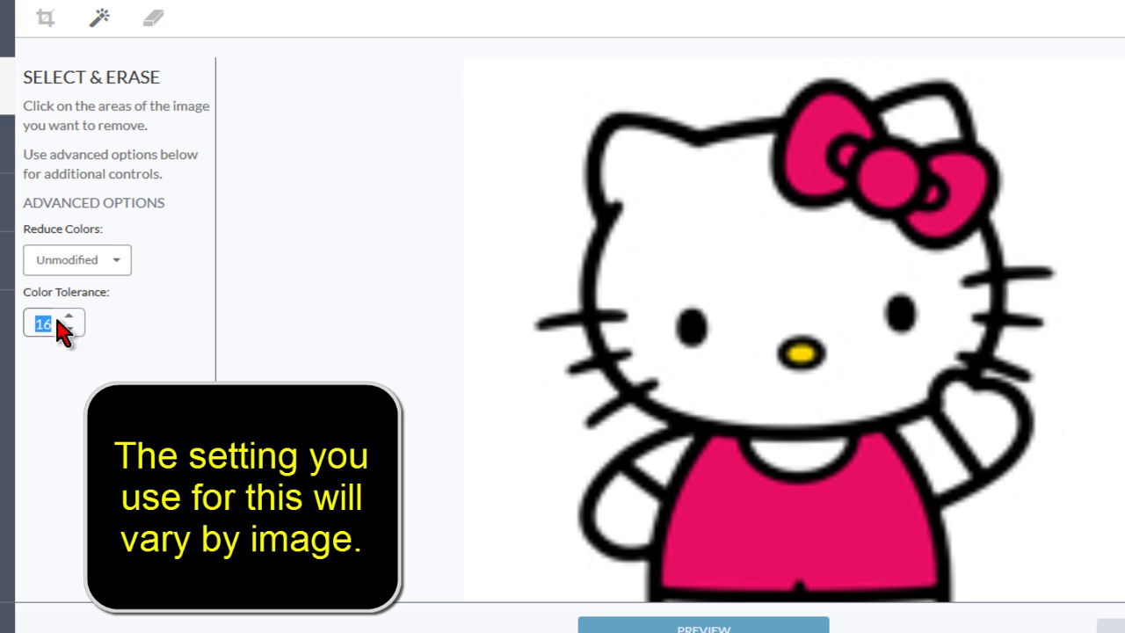
text(18)
click(69, 317)
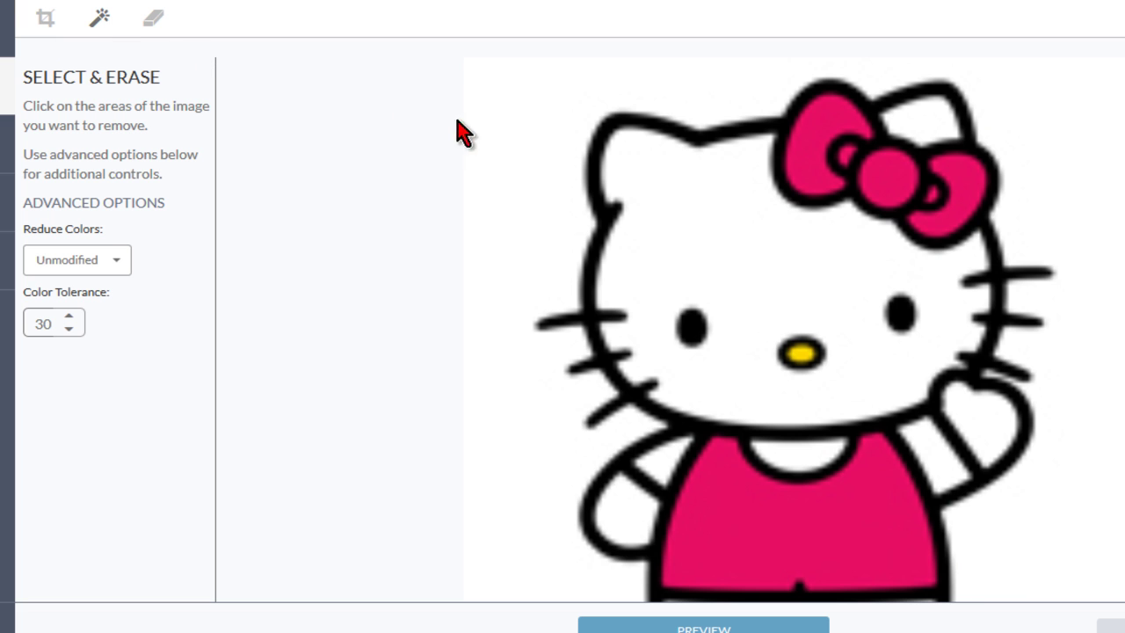
click(507, 117)
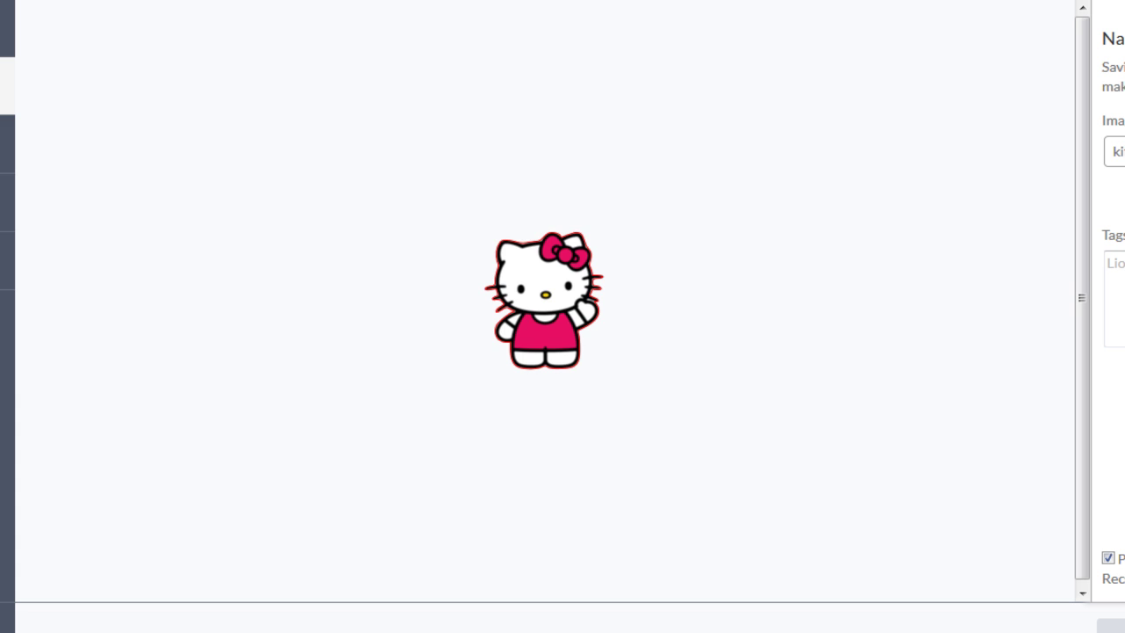
Save the cleaned Hello Kitty, then upload another Hello Kitty jpg as a Complex image.
click(1111, 625)
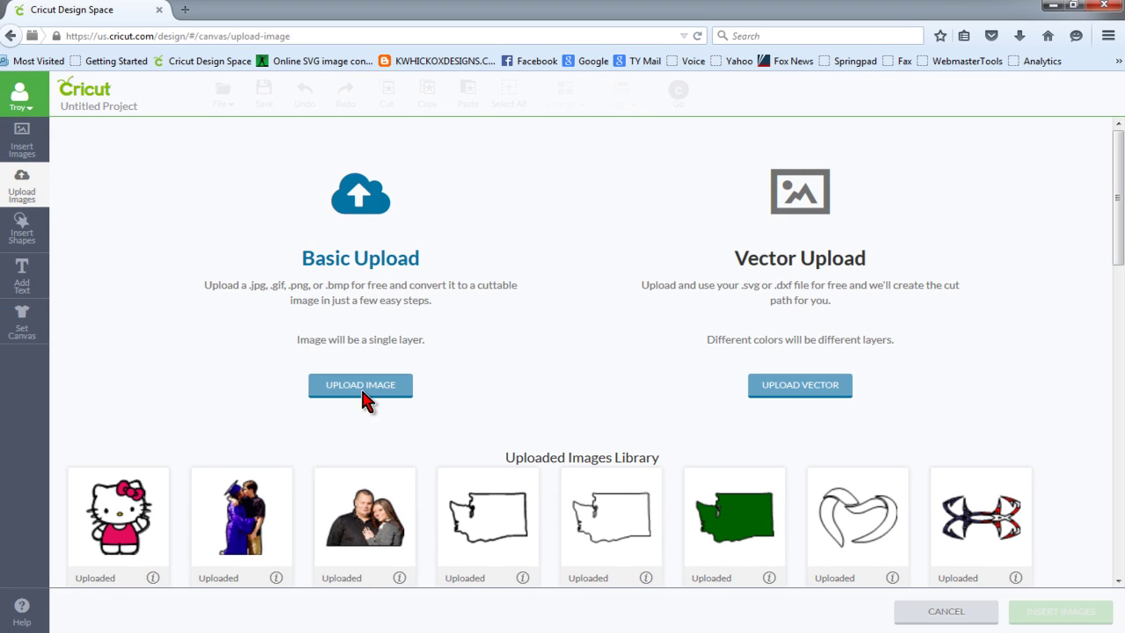
click(362, 386)
click(251, 248)
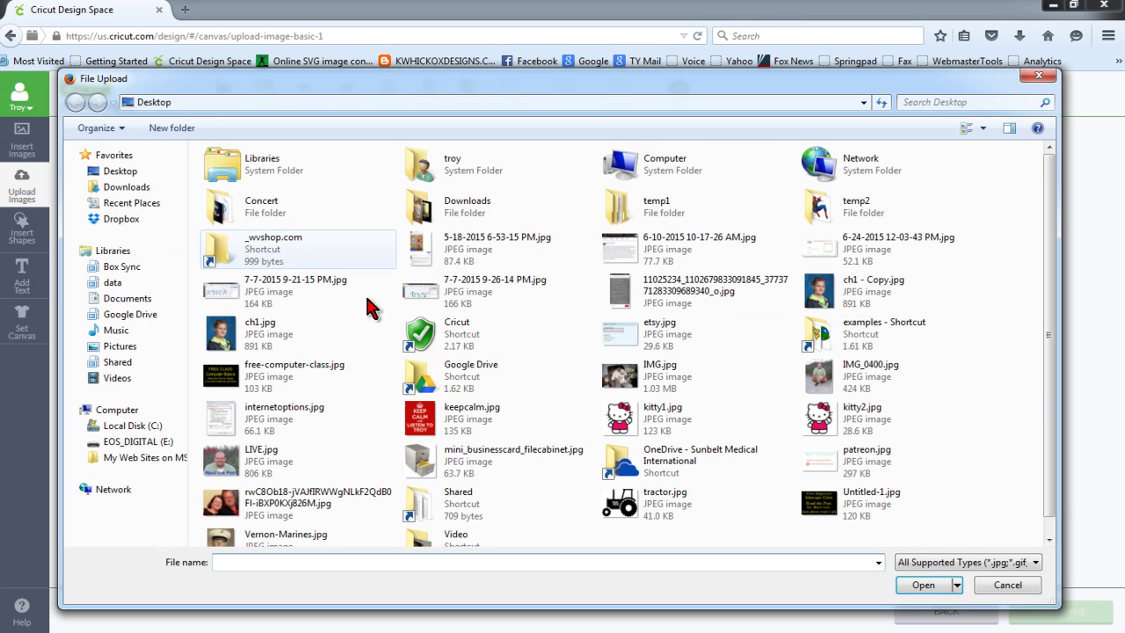
double_click(739, 413)
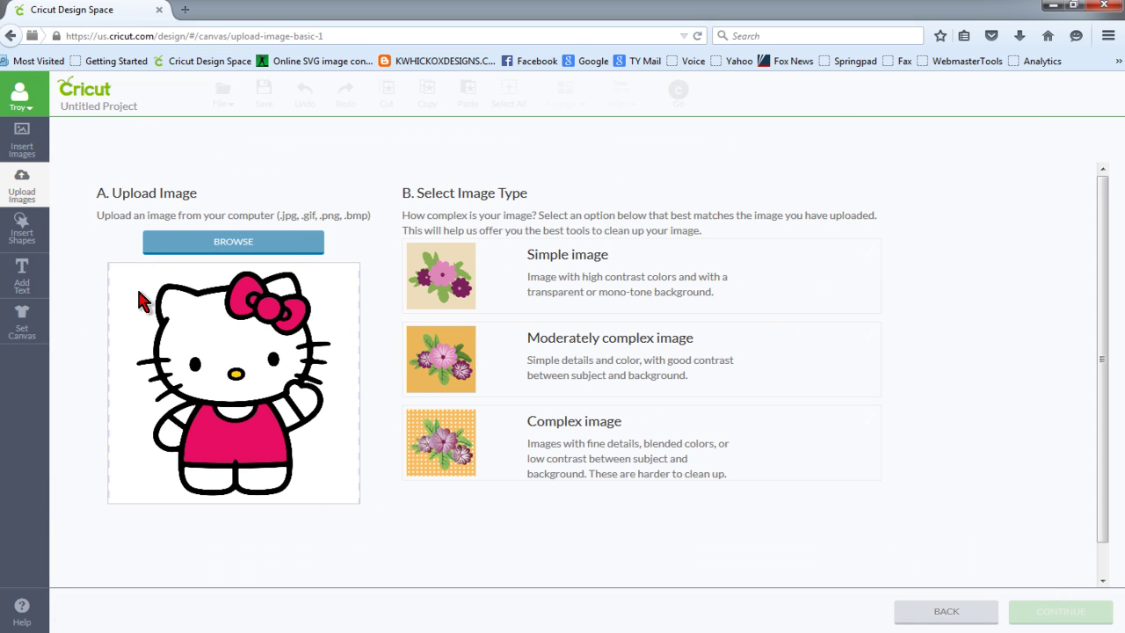
click(538, 452)
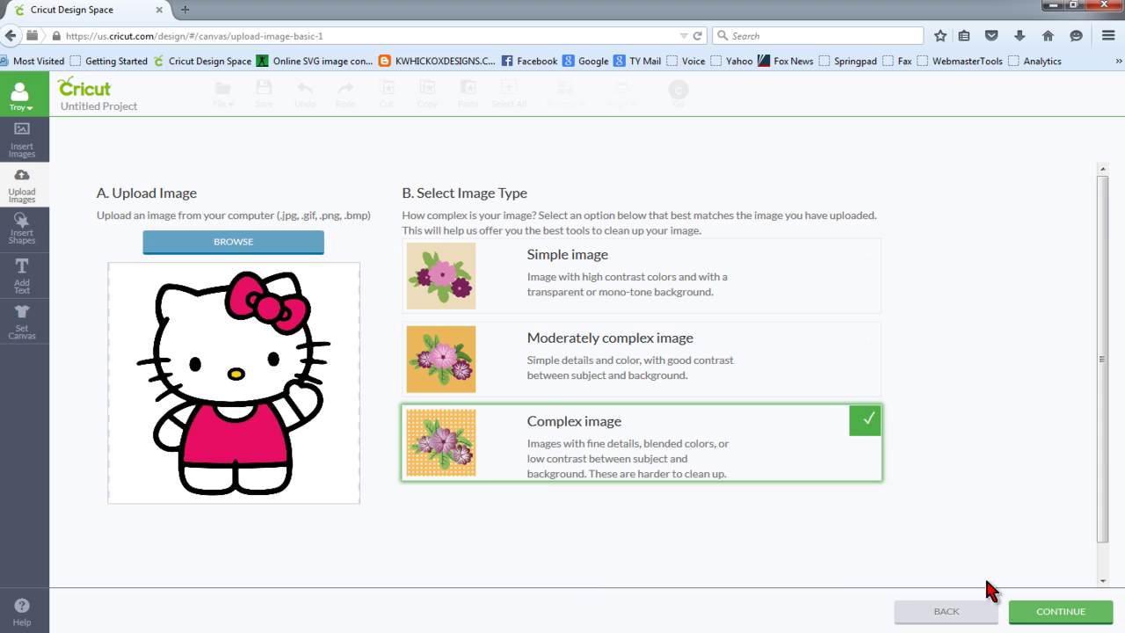
click(1048, 620)
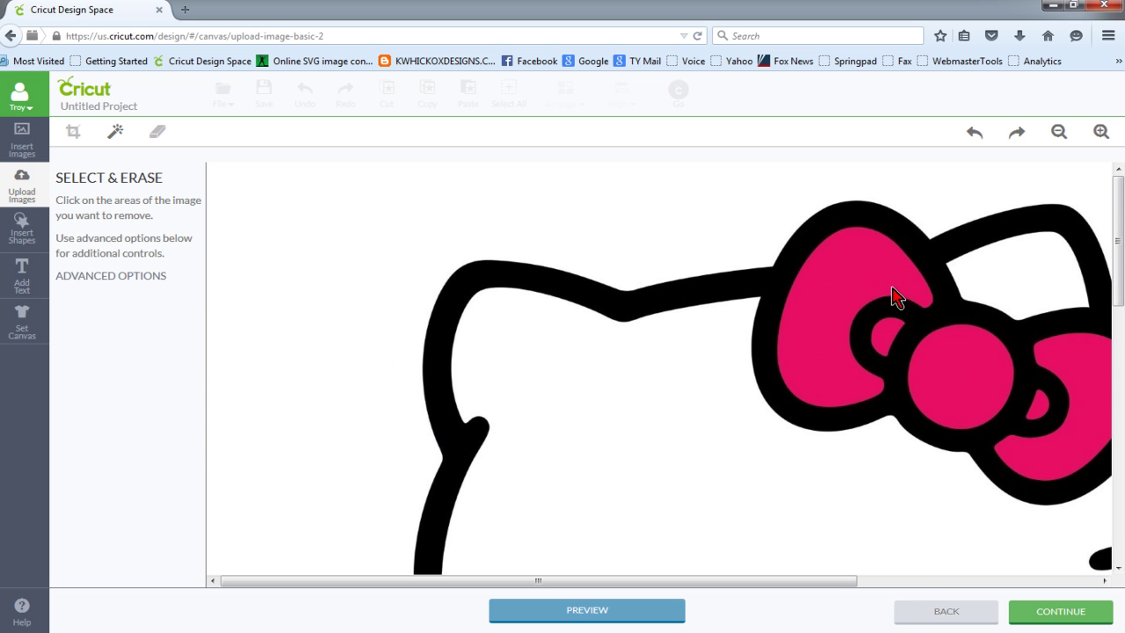
Zoom out three times, then erase the white background using Advanced Options' Select & Erase.
click(1057, 132)
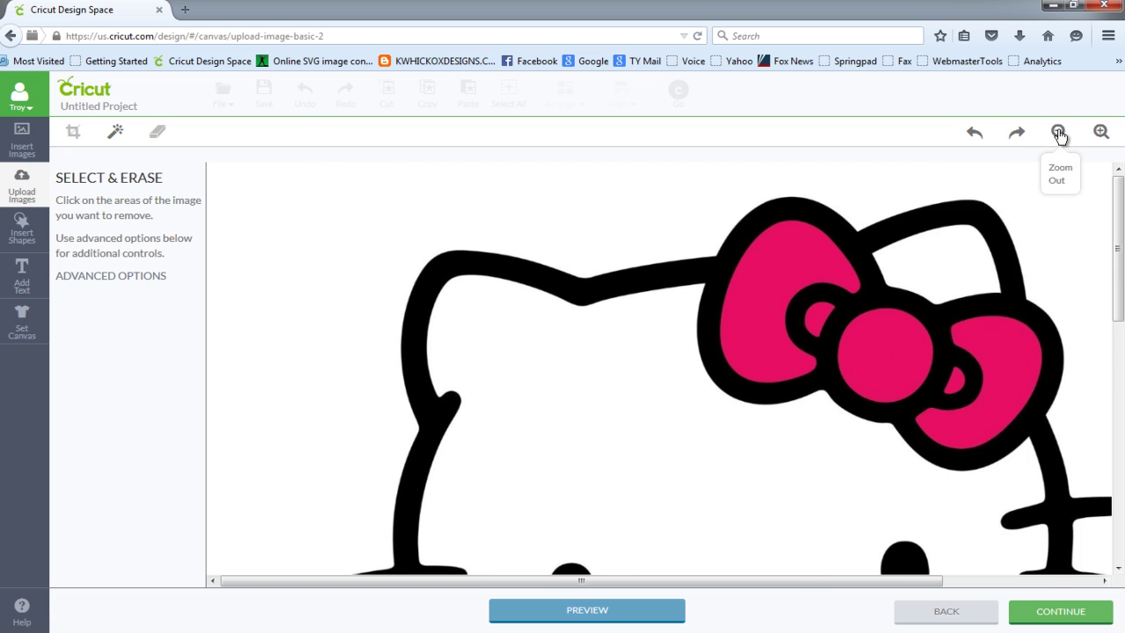
click(1058, 132)
click(1057, 133)
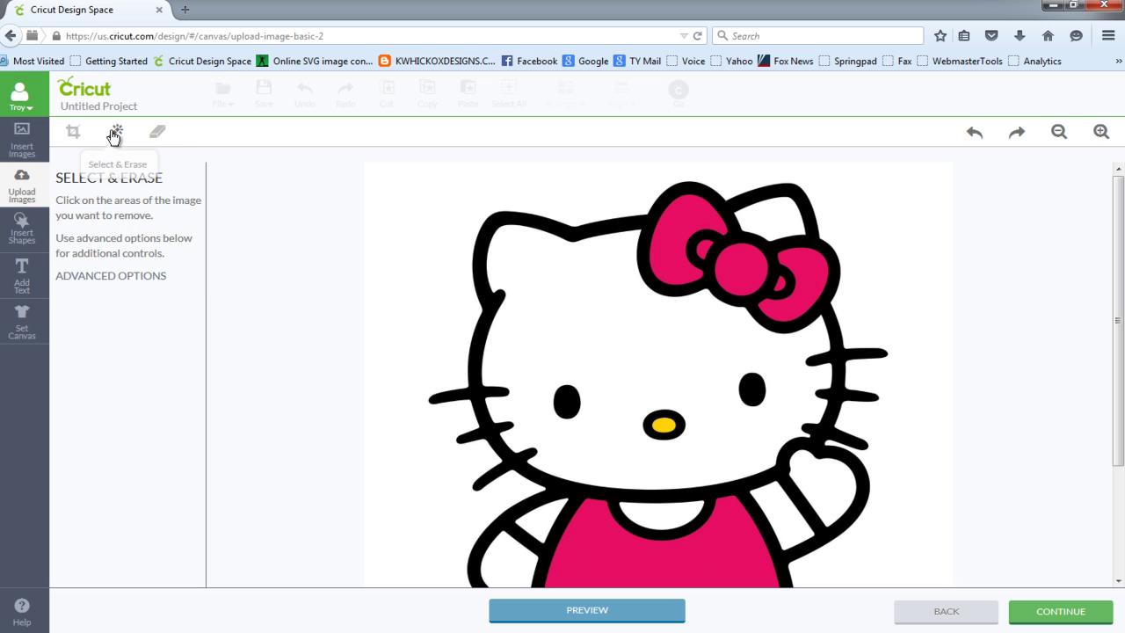
click(125, 278)
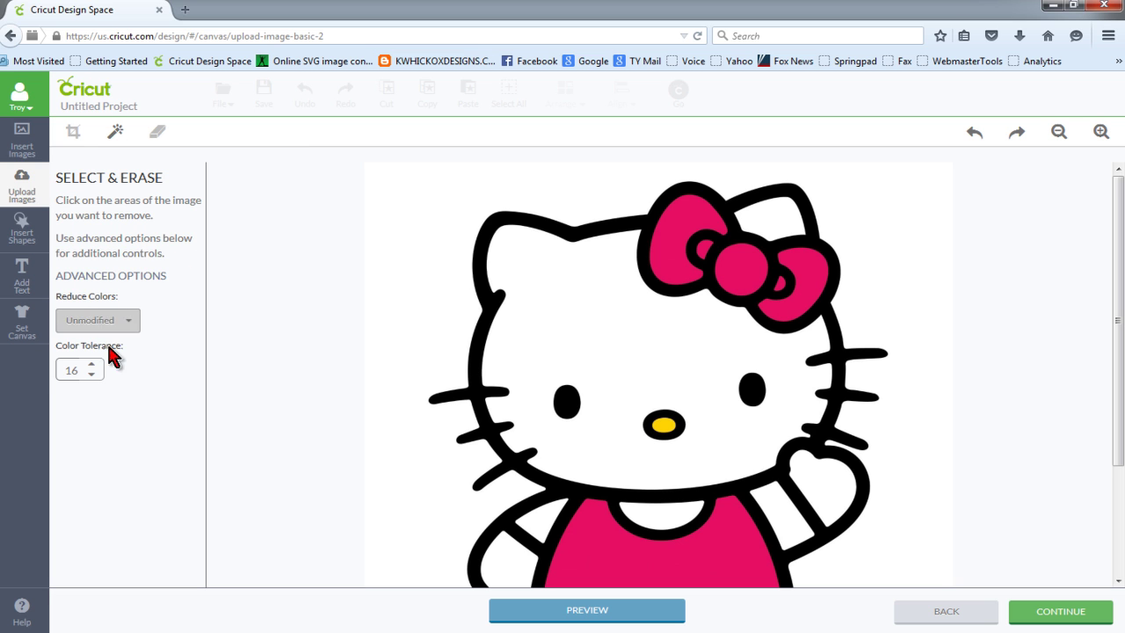
click(374, 219)
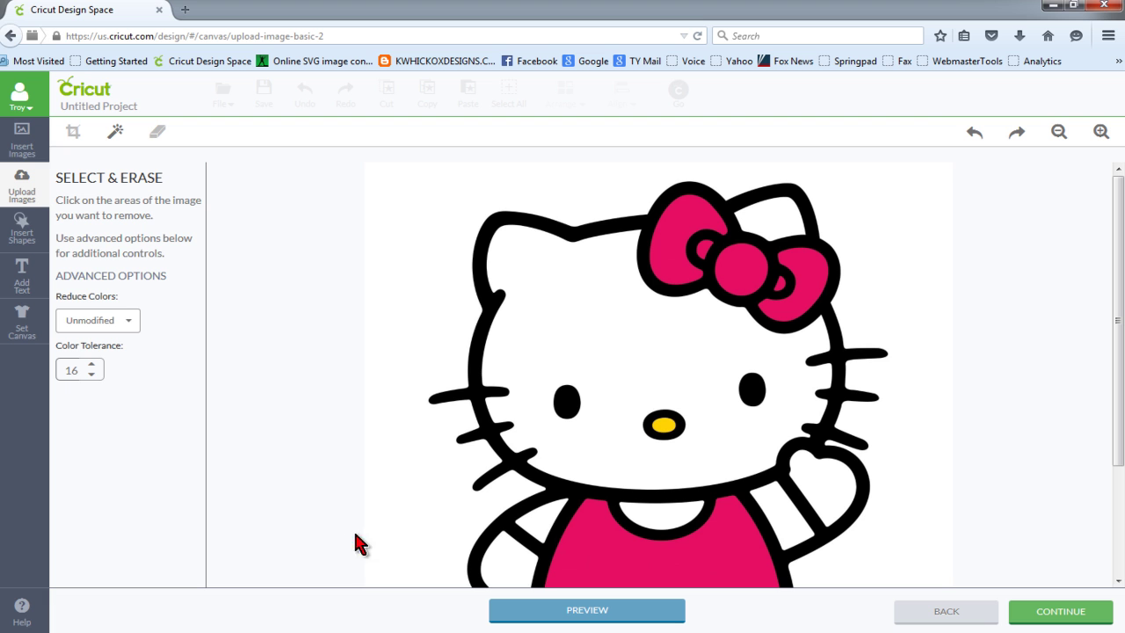
click(1048, 612)
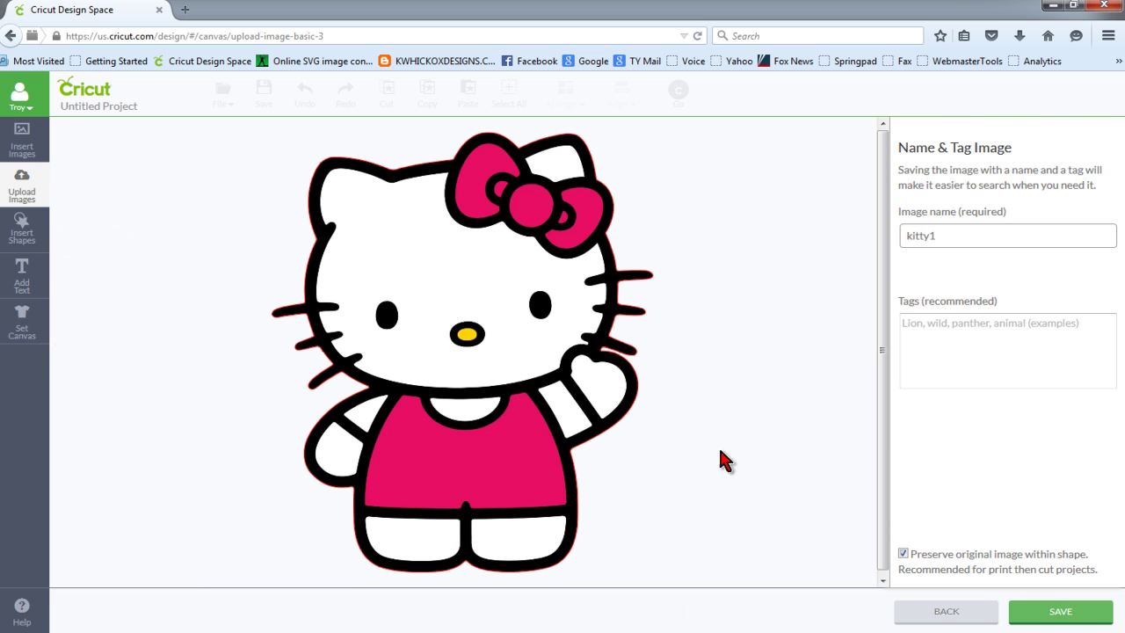
Toggle 'Preserve original image within shape' off and back on, then save as kitty1.
click(905, 556)
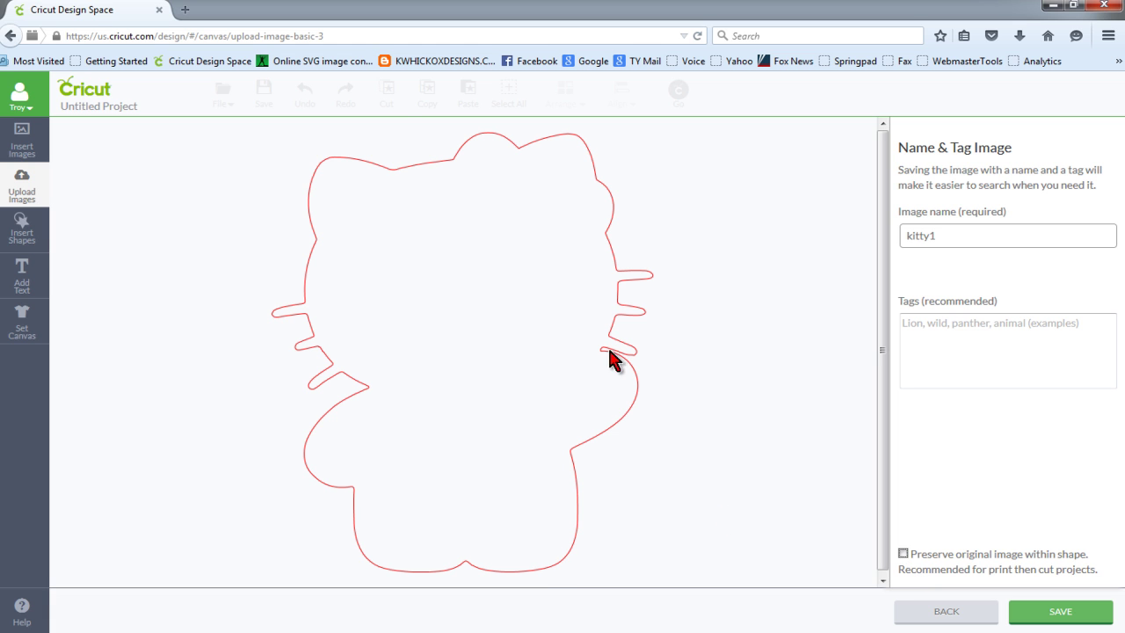
click(904, 555)
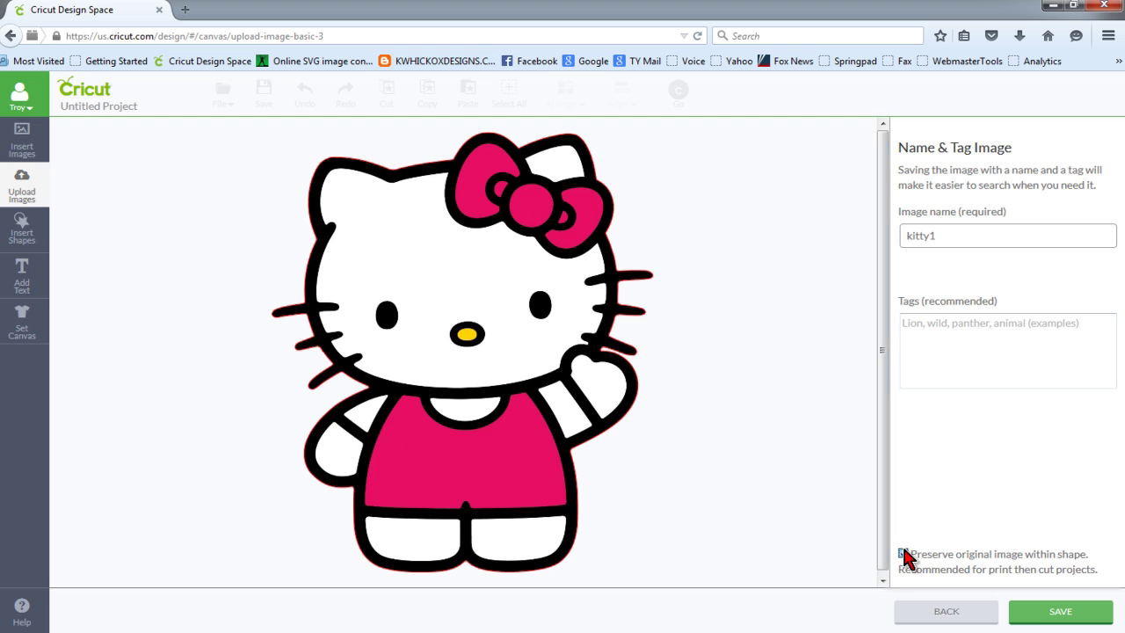
click(1034, 621)
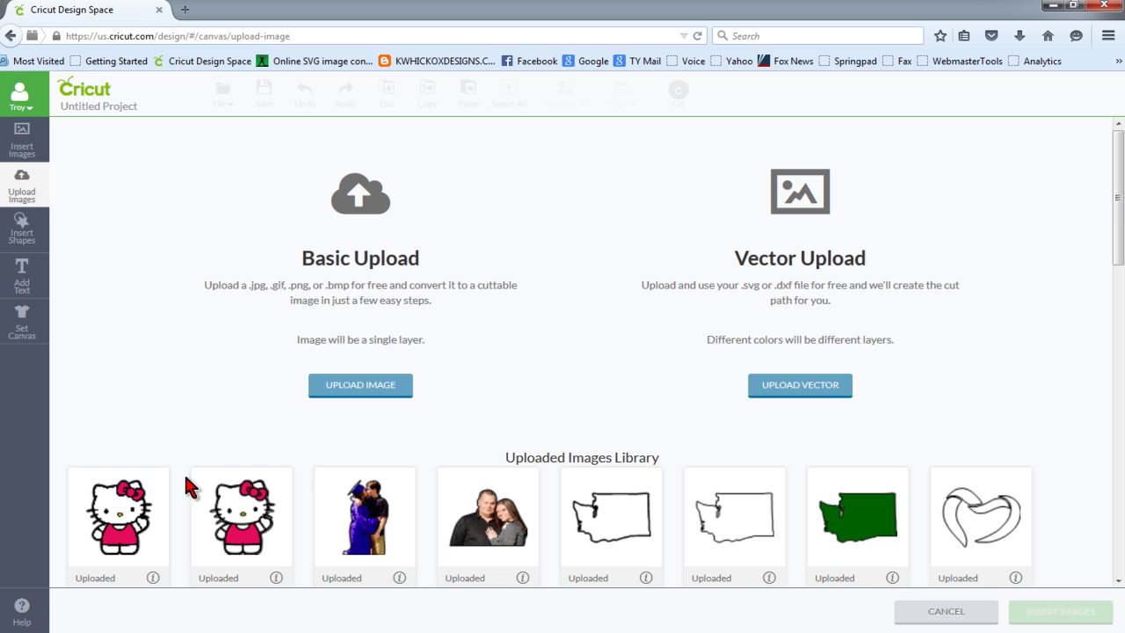
Insert both Hello Kitty uploads onto the canvas.
click(123, 518)
click(242, 519)
click(1059, 614)
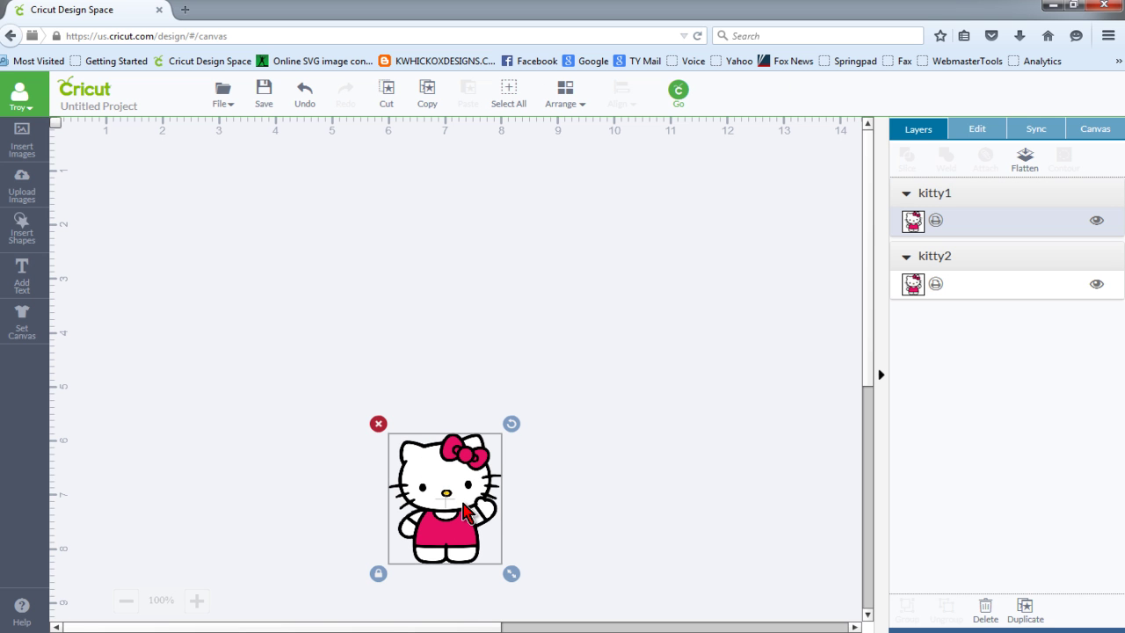
Zoom in and arrange kitty1 on the left with kitty2 beside it.
drag(472, 519, 215, 253)
drag(426, 472, 296, 210)
click(196, 601)
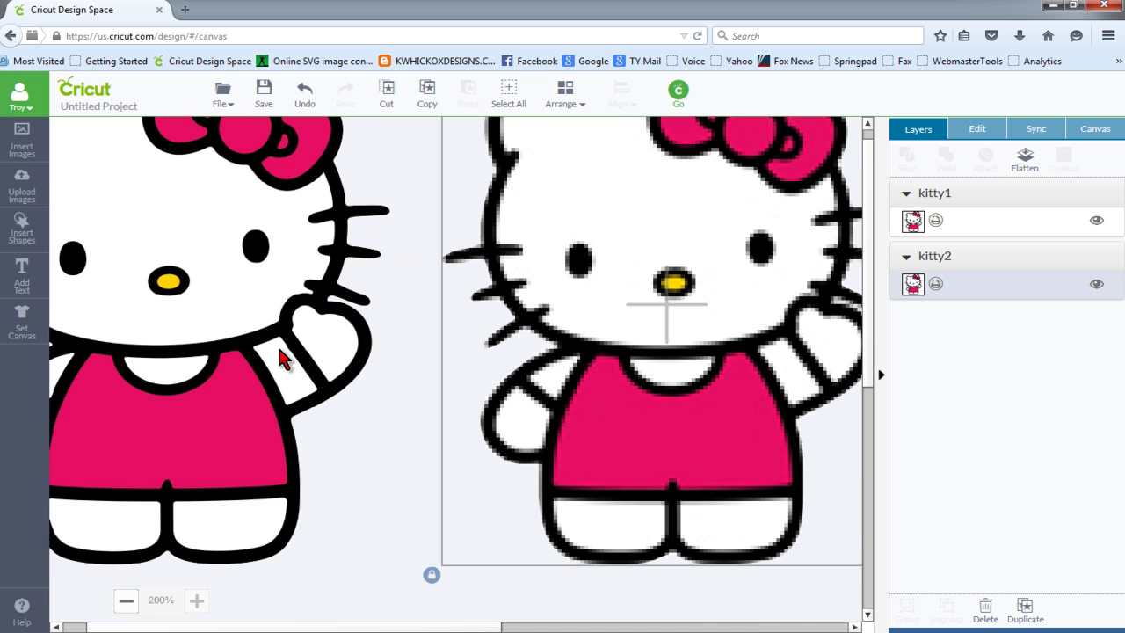
drag(276, 352, 333, 387)
drag(673, 308, 717, 374)
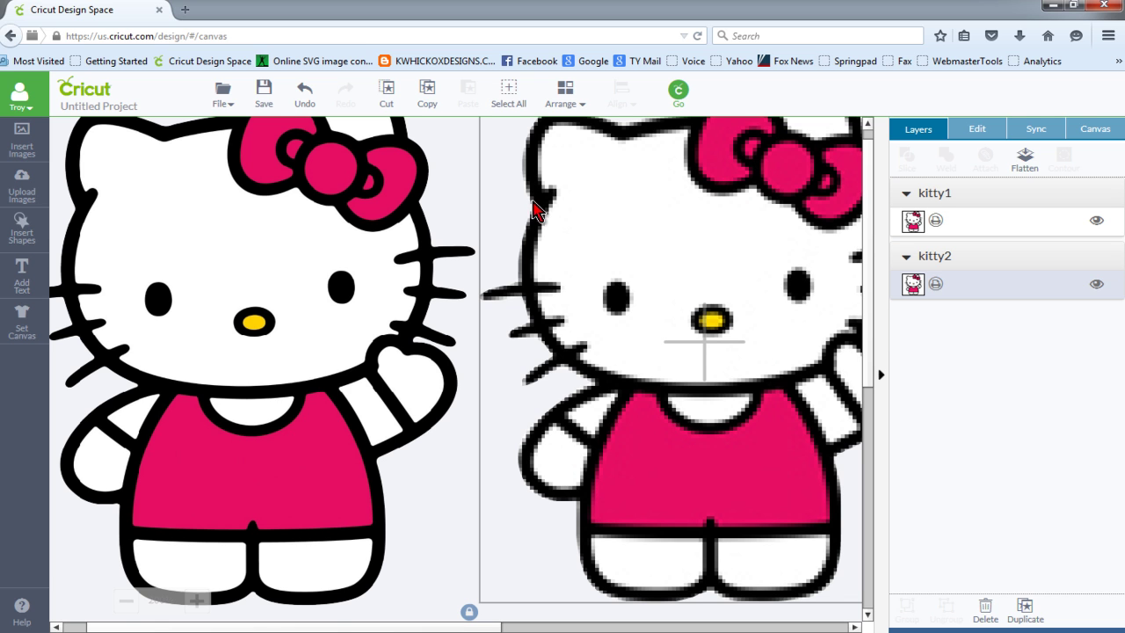
Nudge the kitty2 image slightly so it sits level beside kitty1.
mouse_move(524, 288)
mouse_down()
mouse_move(521, 297)
mouse_move(539, 282)
mouse_move(548, 246)
mouse_move(555, 274)
mouse_move(542, 284)
mouse_move(536, 274)
mouse_up()
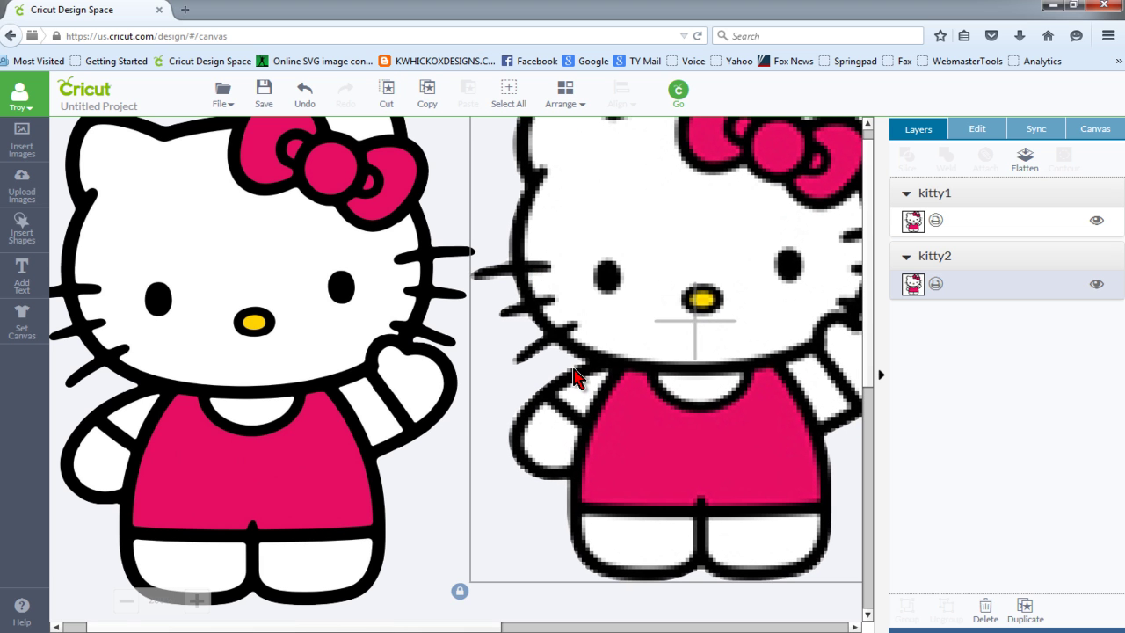